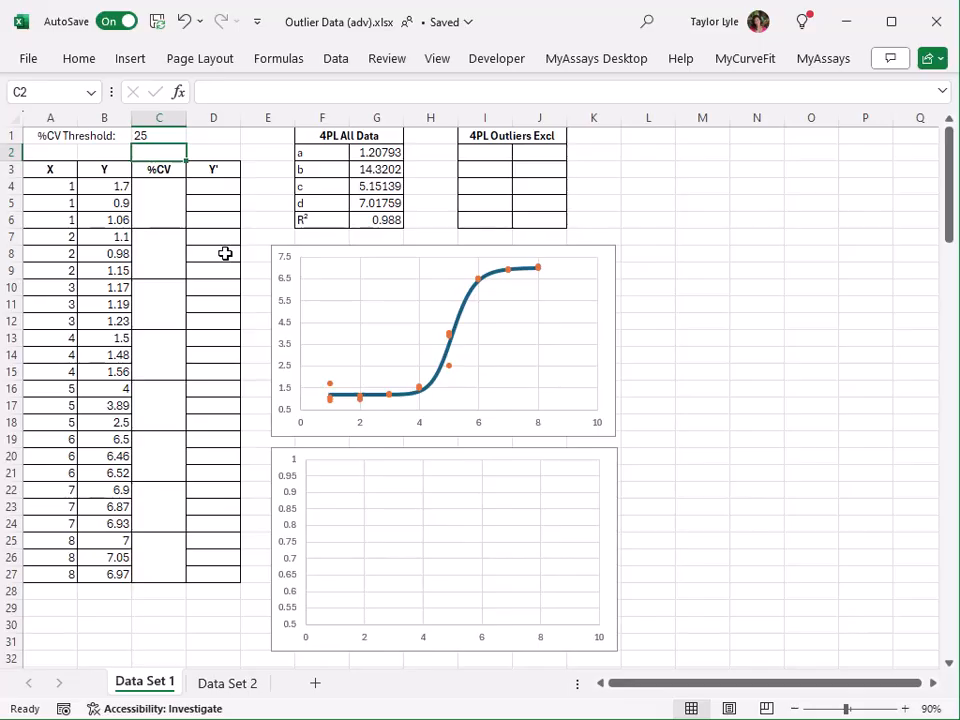
Enter =STDEV(B4:B6)/AVERAGE(B4:B6)*100 in C4 to calculate the %CV of the first replicate group.
left_click(165, 139)
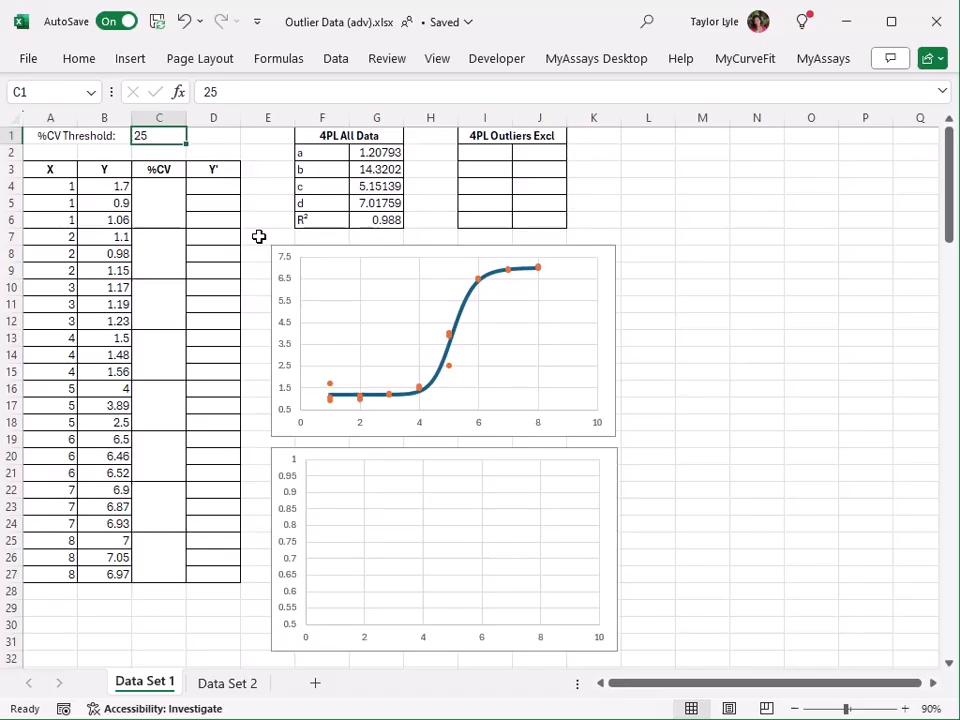
left_click(163, 203)
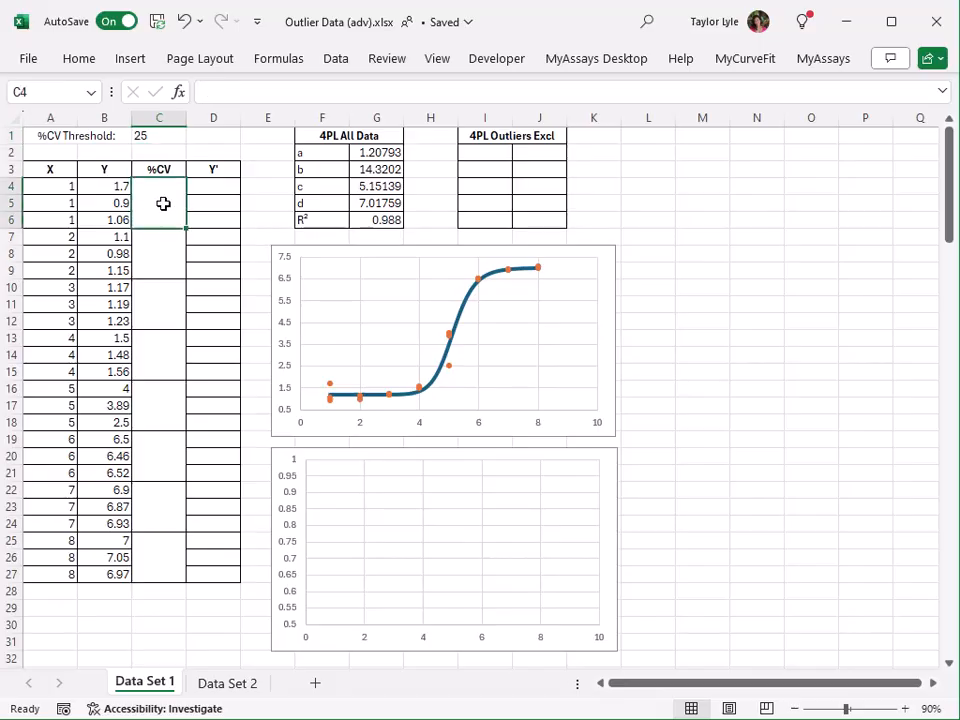
type("=stdev")
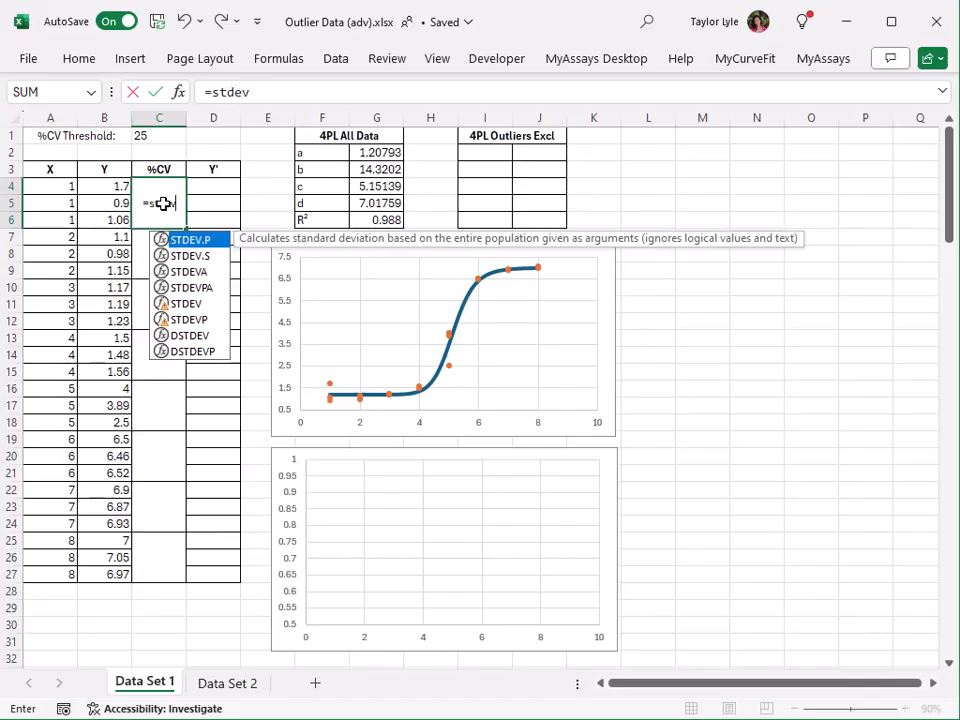
type("(")
left_click_drag(101, 185, 103, 219)
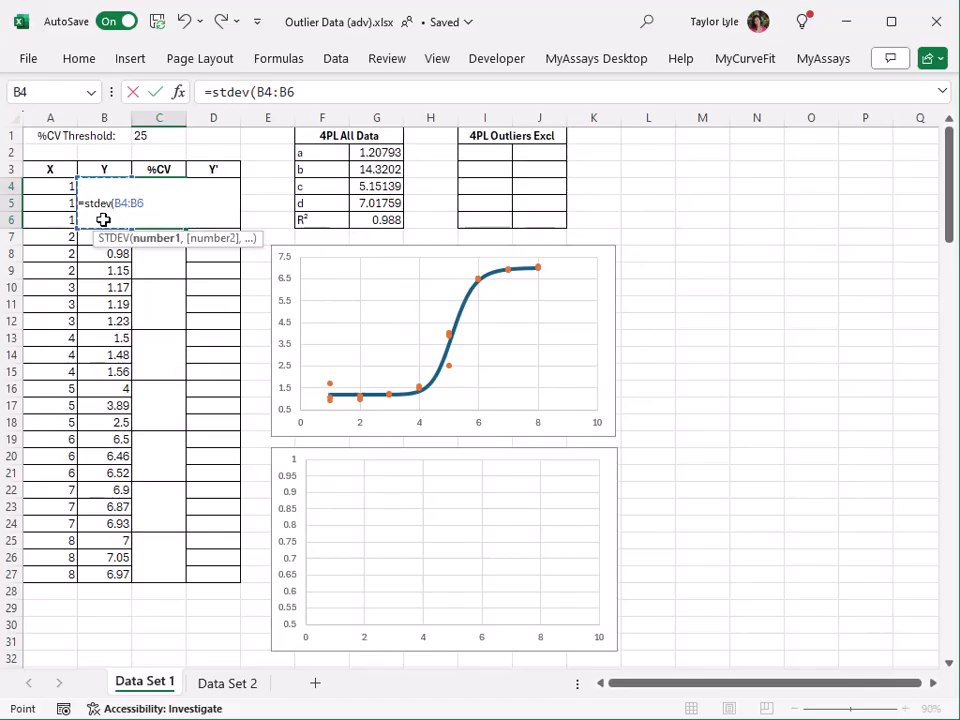
type(")/average")
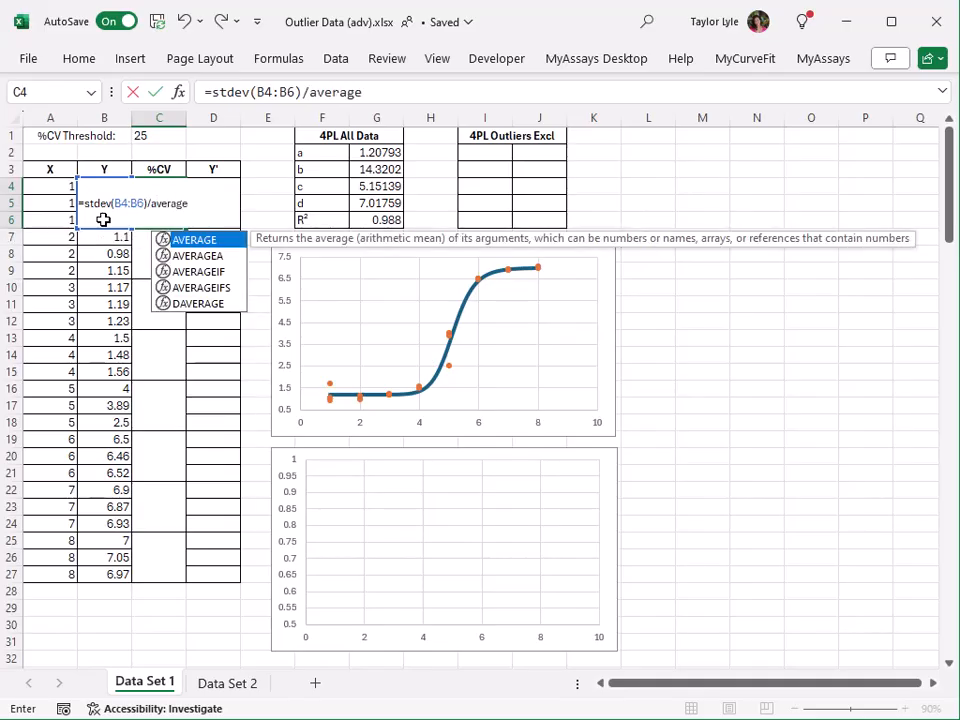
type("(B4:B6)*100")
key("Return")
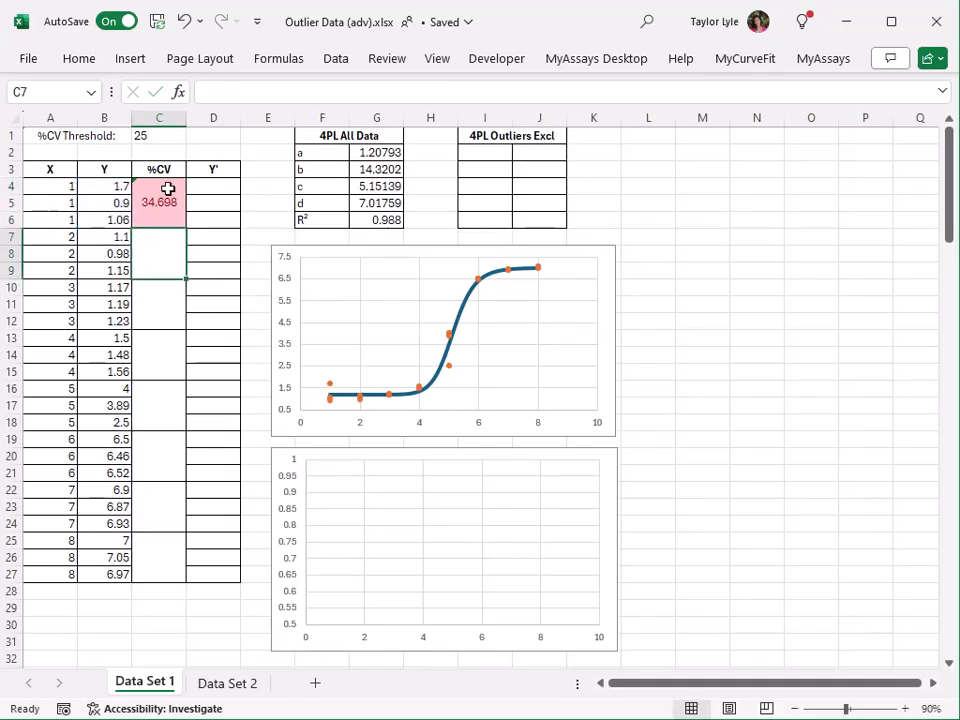
Copy the %CV formula from C4 to the remaining replicate groups in C7:C27.
left_click(168, 189)
key("ctrl+c")
left_click_drag(171, 261, 155, 553)
key("ctrl+v")
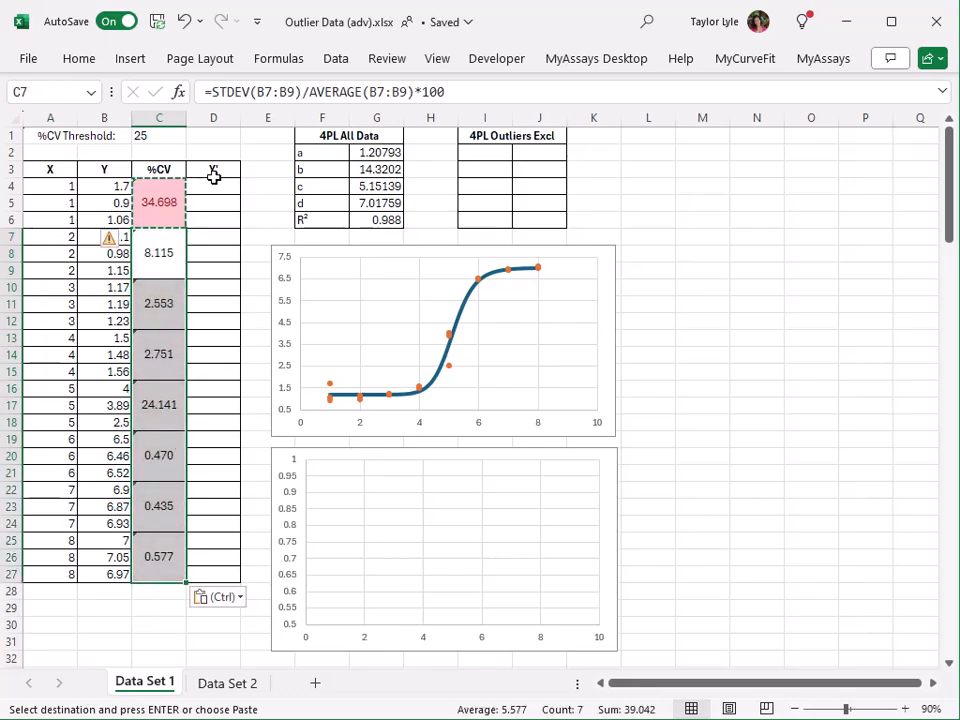
left_click(212, 170)
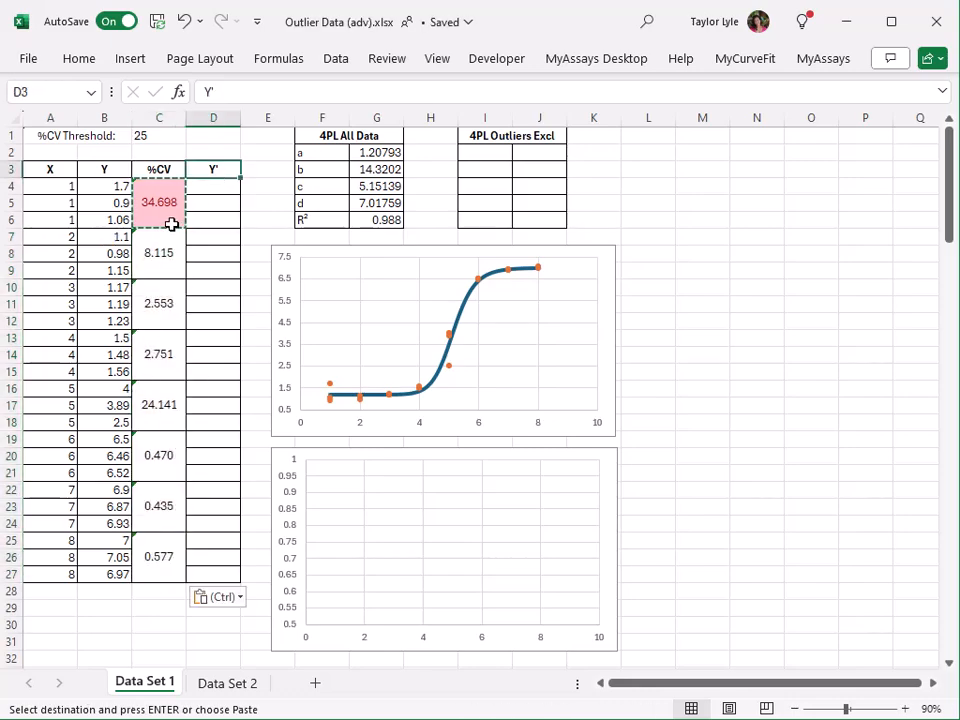
key("Escape")
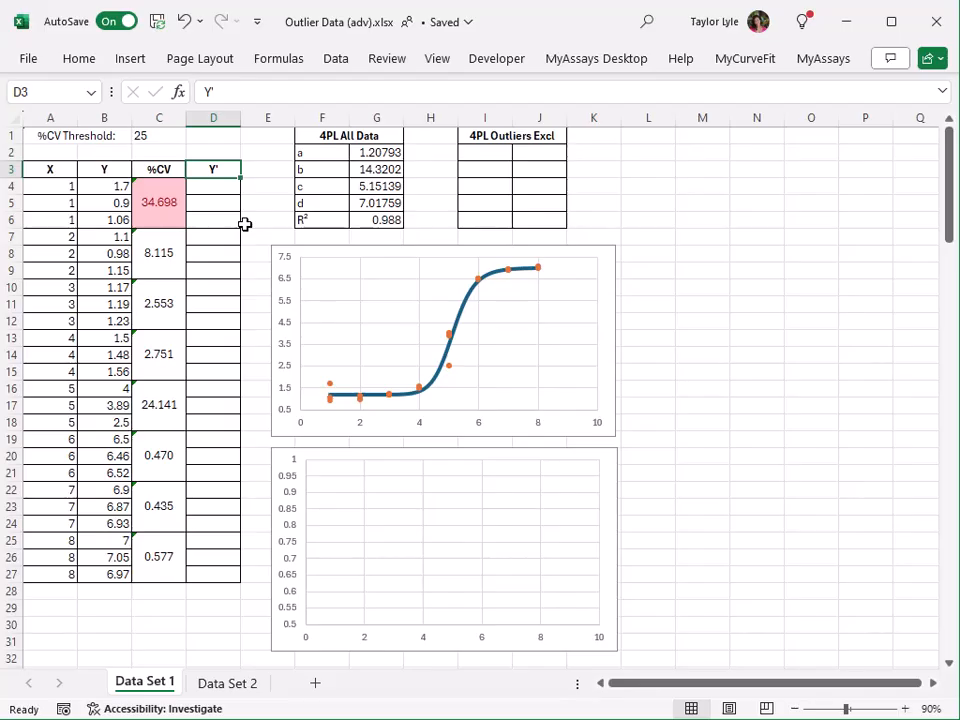
Enter =IF(C4<$C$1,B4,"") in D4 so Y' keeps the Y value only when %CV is below the threshold.
key("Down")
type("=if(")
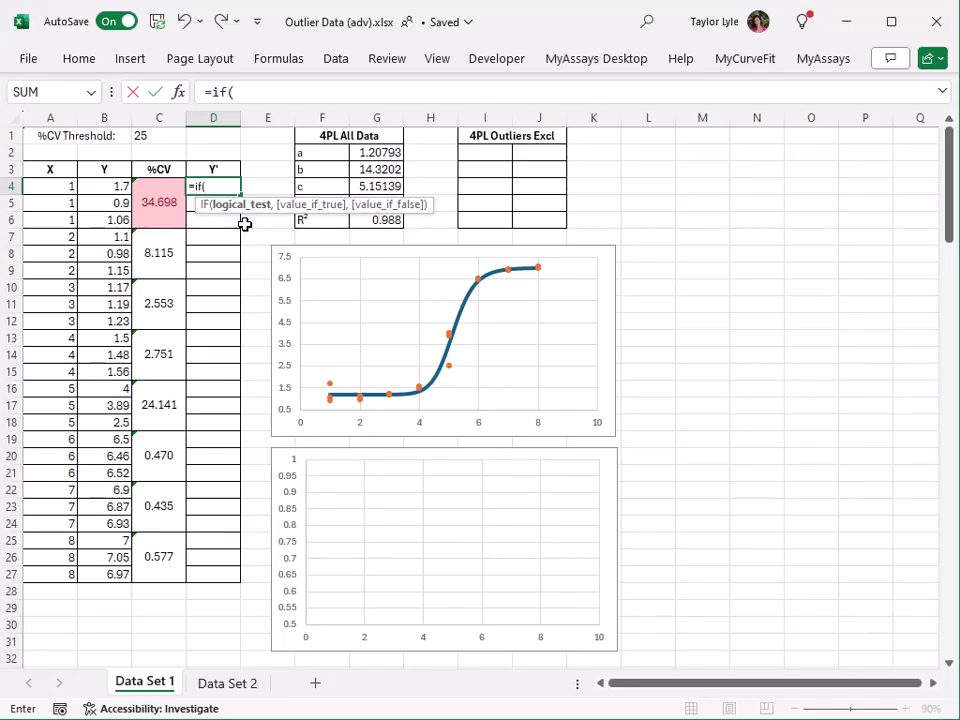
left_click(161, 193)
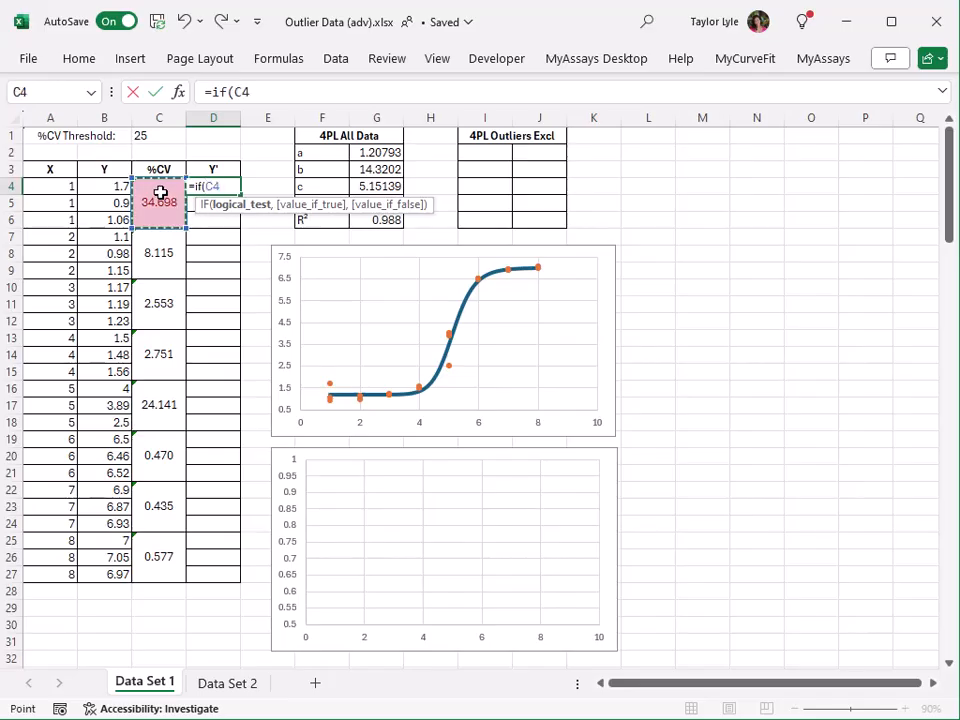
type("<")
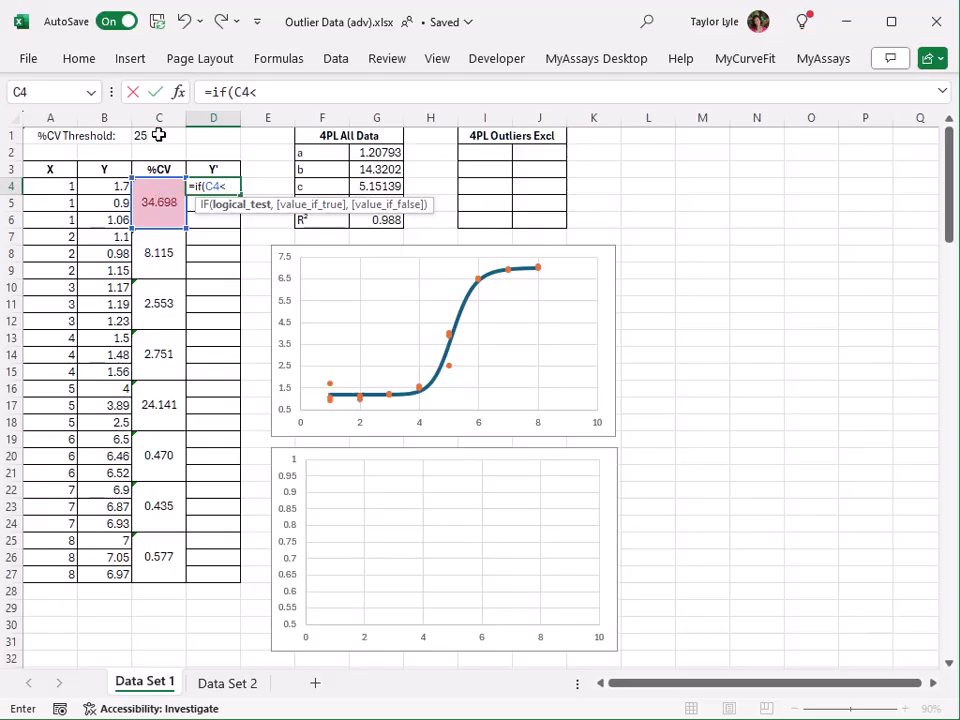
left_click(158, 135)
key("F4")
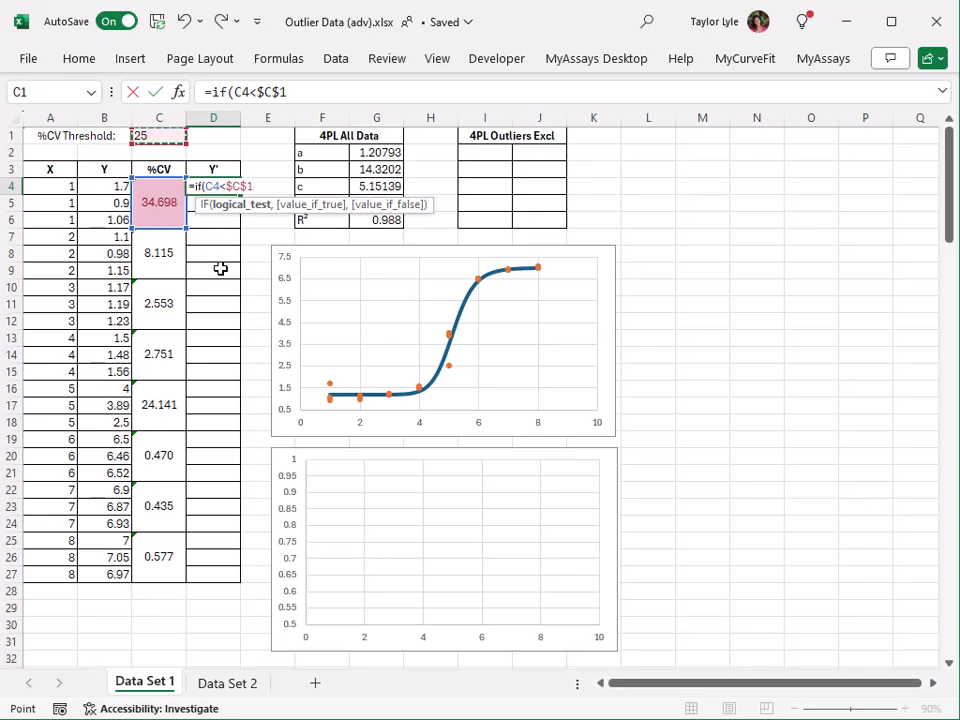
type(",")
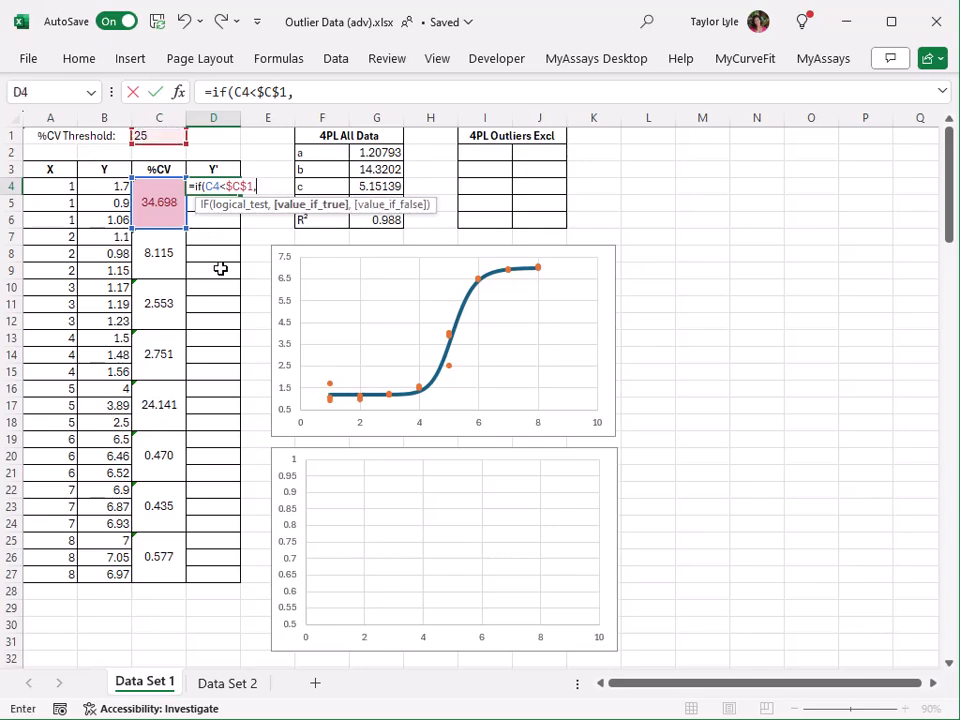
left_click(117, 187)
type(",")
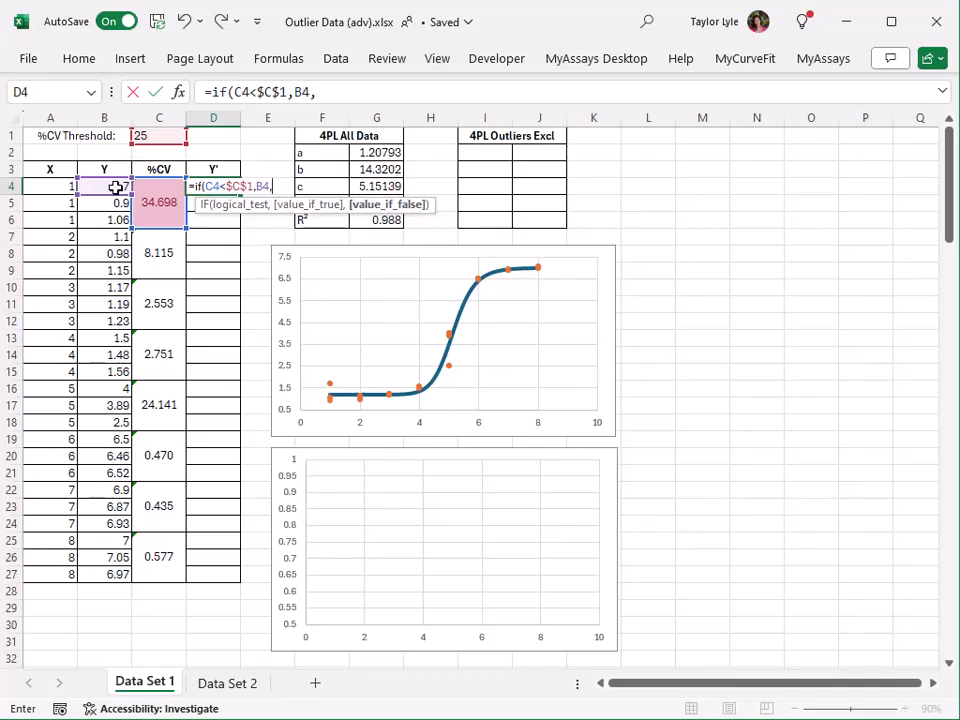
type("\"\")")
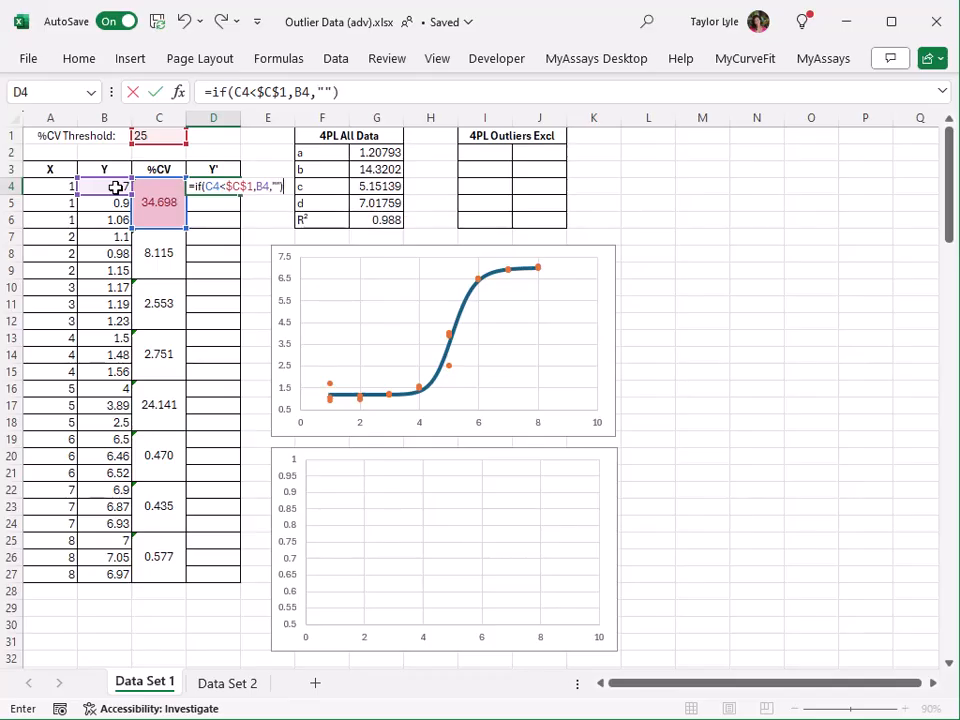
key("Return")
key("Up")
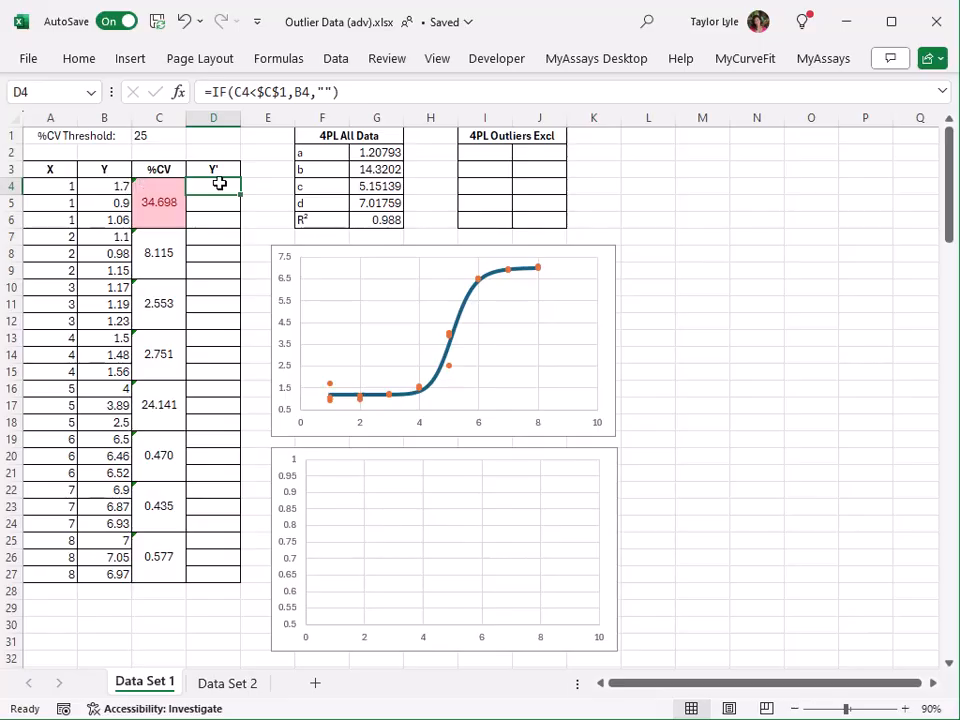
Copy the Y' formula from D4 down through D27, with each row testing its own replicate group's %CV.
key("ctrl+c")
left_click_drag(199, 203, 200, 575)
key("Return")
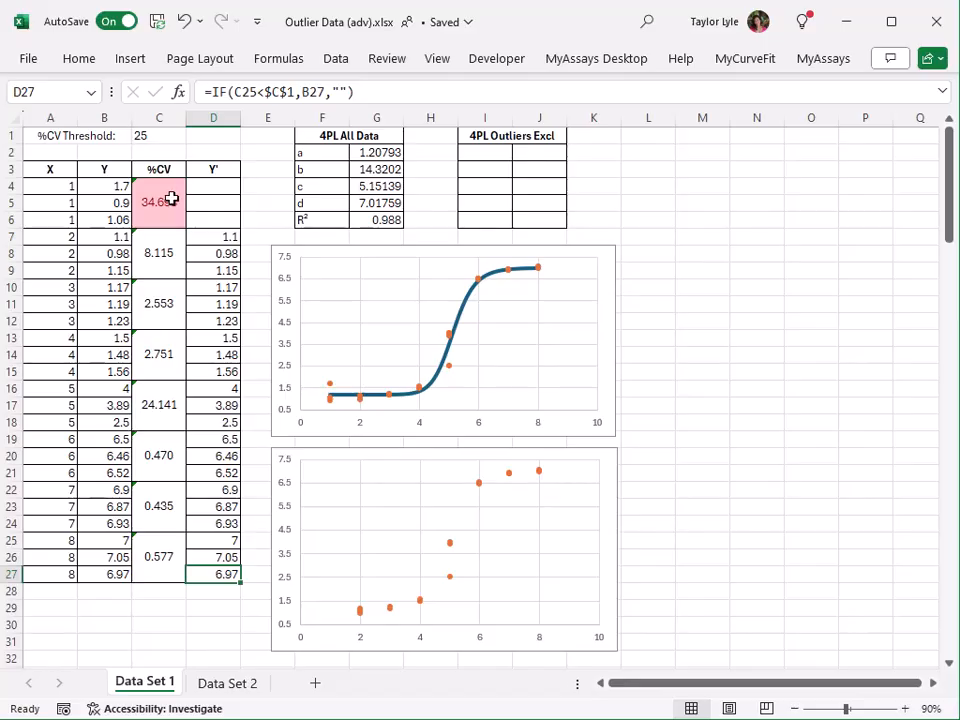
Set the %CV threshold in C1 to 15.
left_click(167, 140)
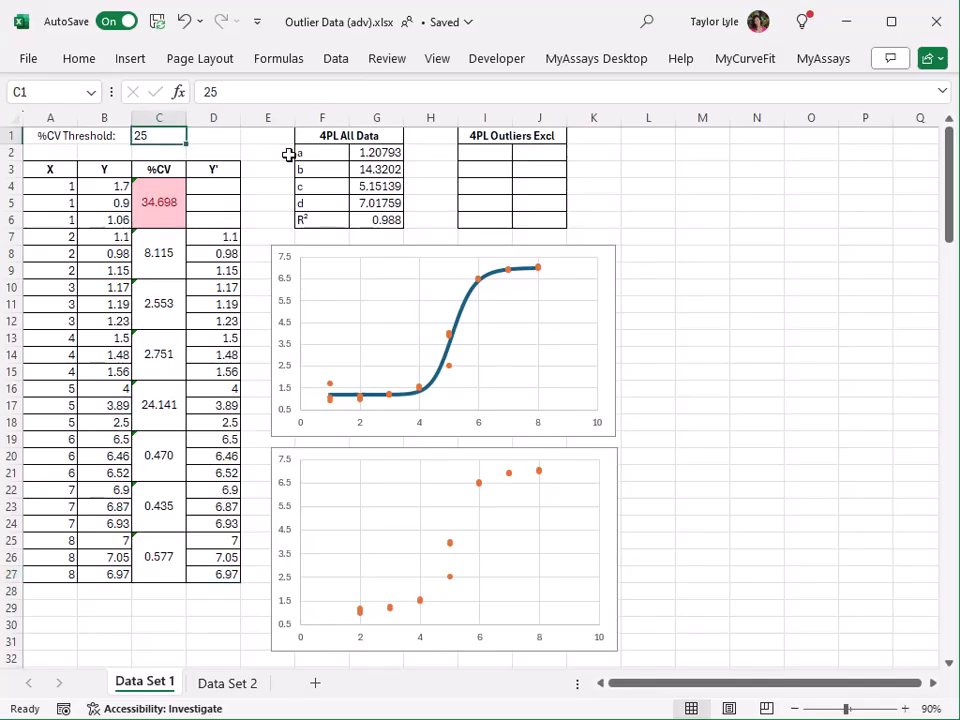
type("15")
key("Return")
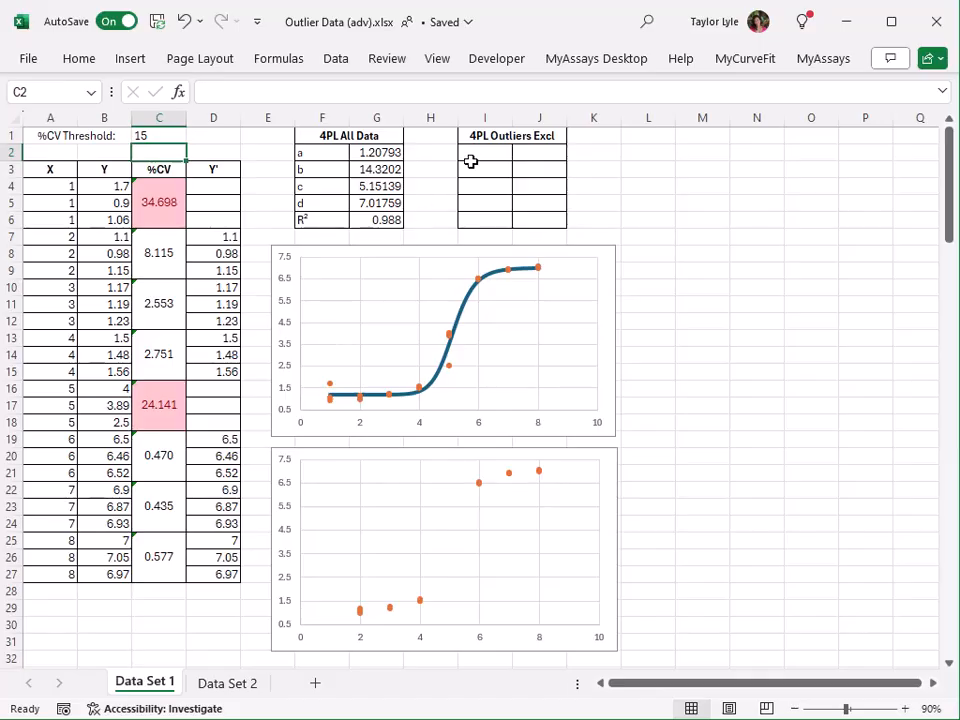
Fit the outlier-excluded 4PL curve in I2:J6 with the array formula =MyCurveFit.4PL(A4:A27,D4:D27).
left_click_drag(490, 153, 527, 218)
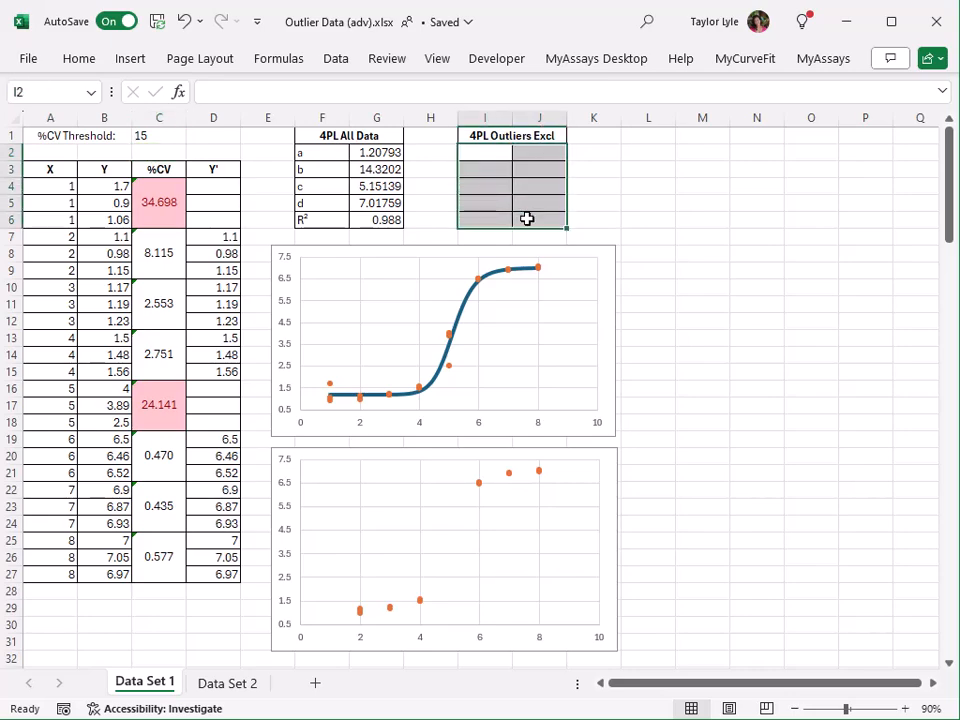
type("=mycu")
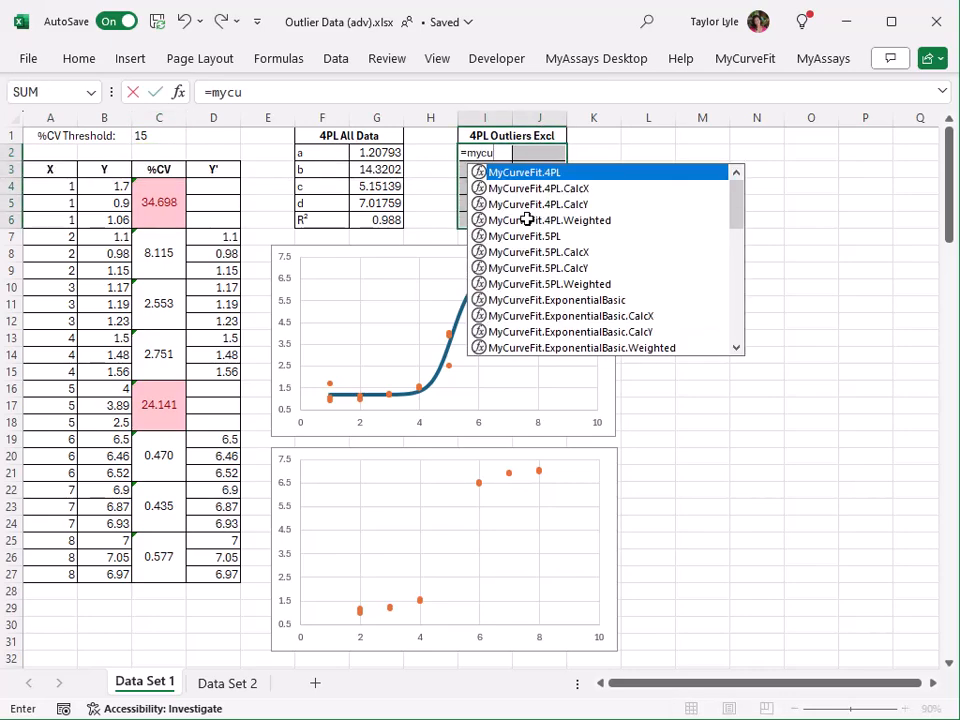
double_click(540, 174)
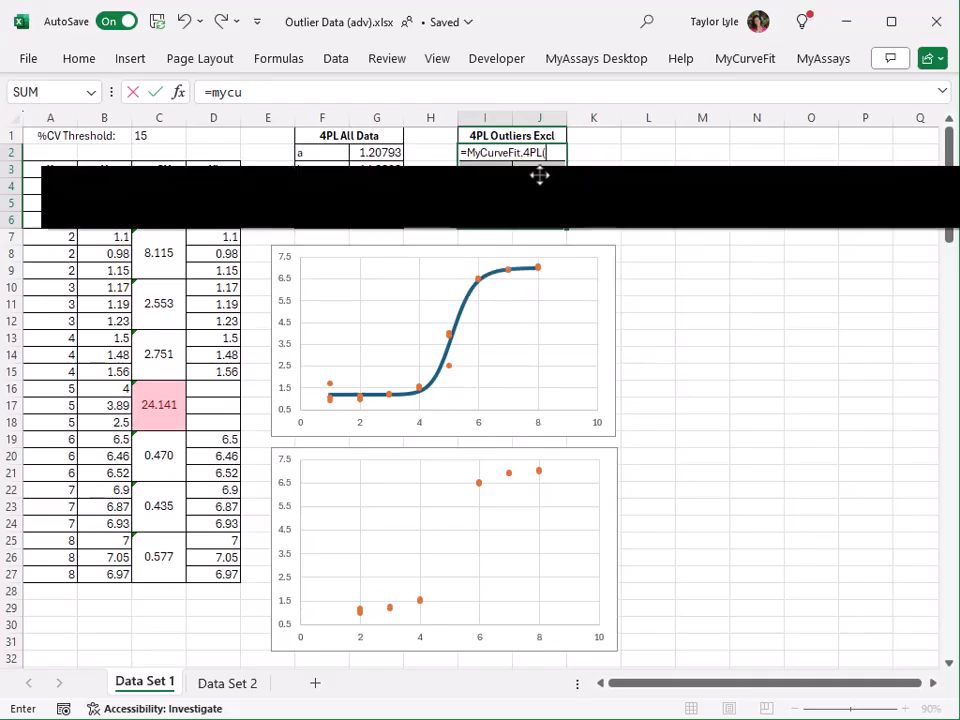
left_click_drag(30, 186, 54, 573)
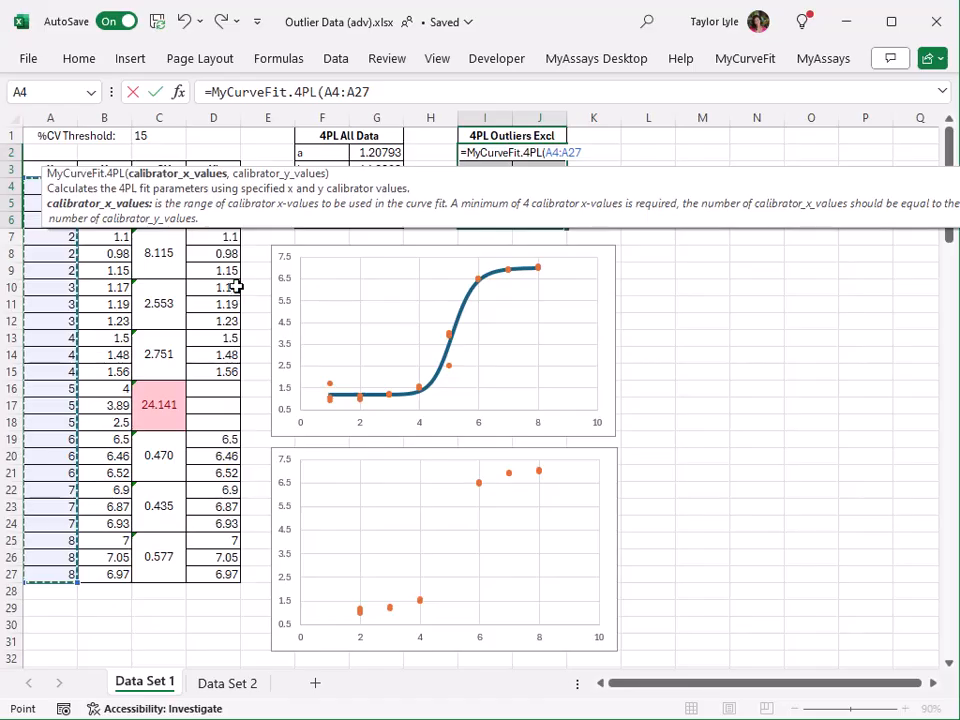
type(",")
left_click_drag(213, 186, 213, 574)
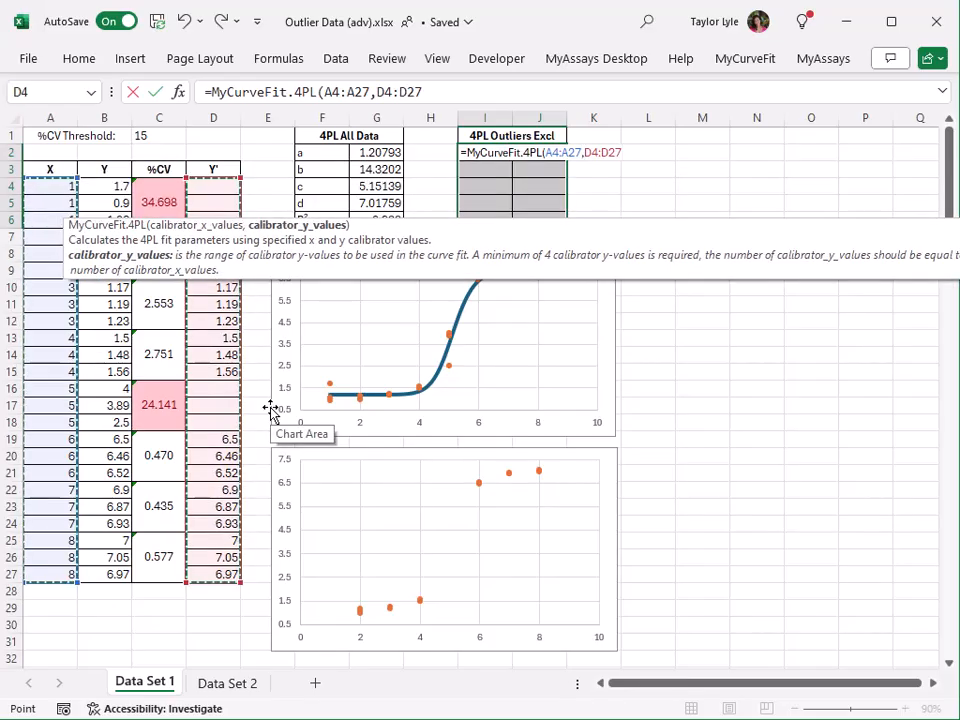
key("ctrl+shift+Return")
left_click(431, 218)
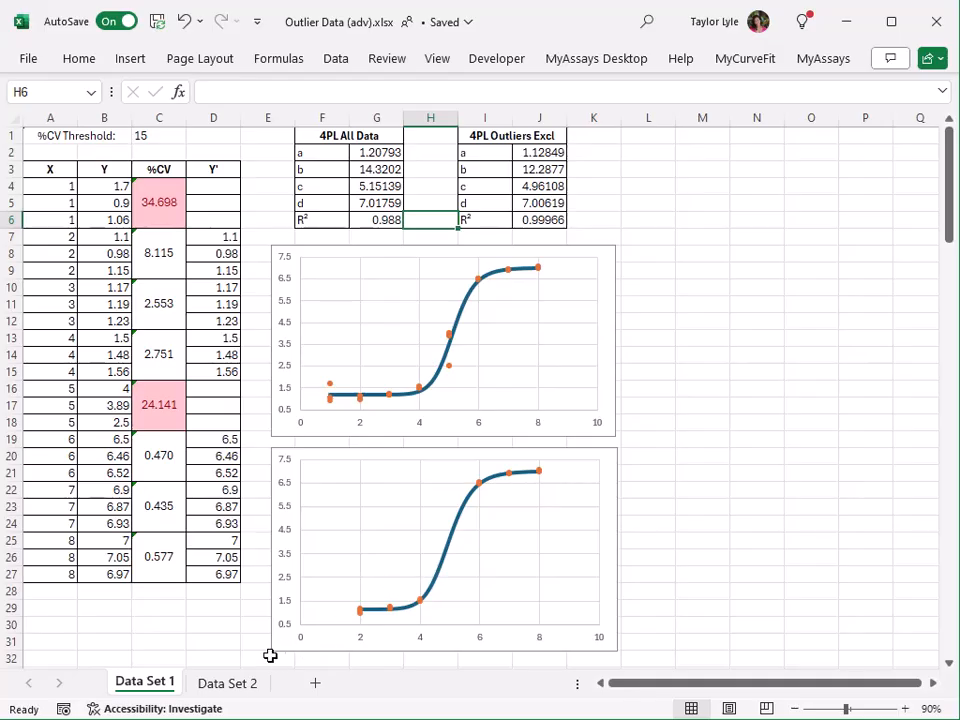
On the Data Set 2 sheet, enter =AVERAGE(B3:B5) in D3 for the first replicate group.
left_click(229, 686)
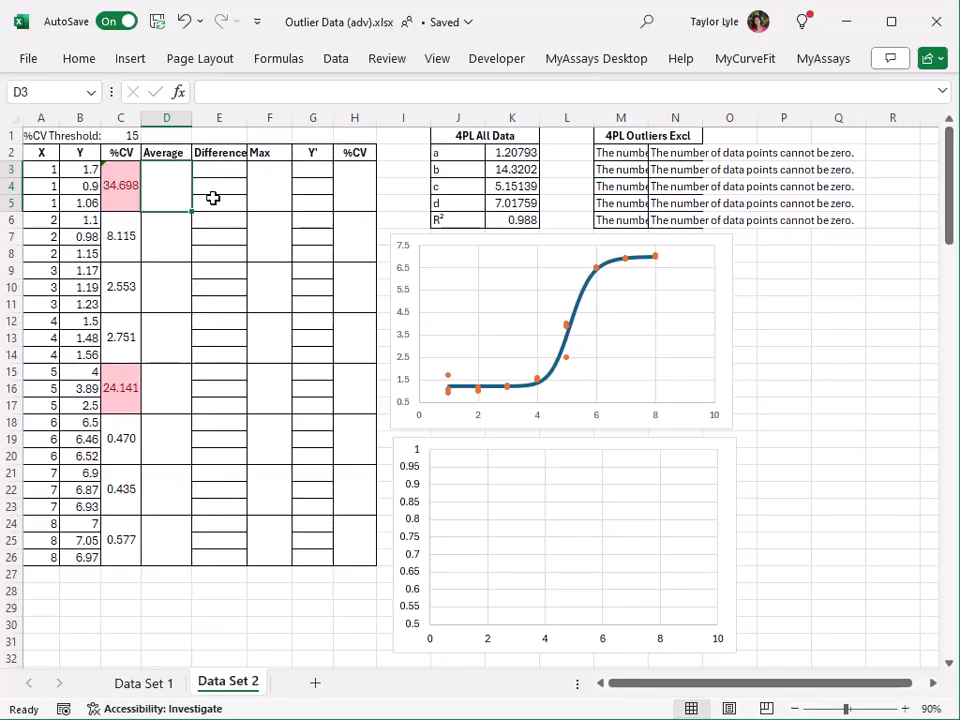
type("=average(")
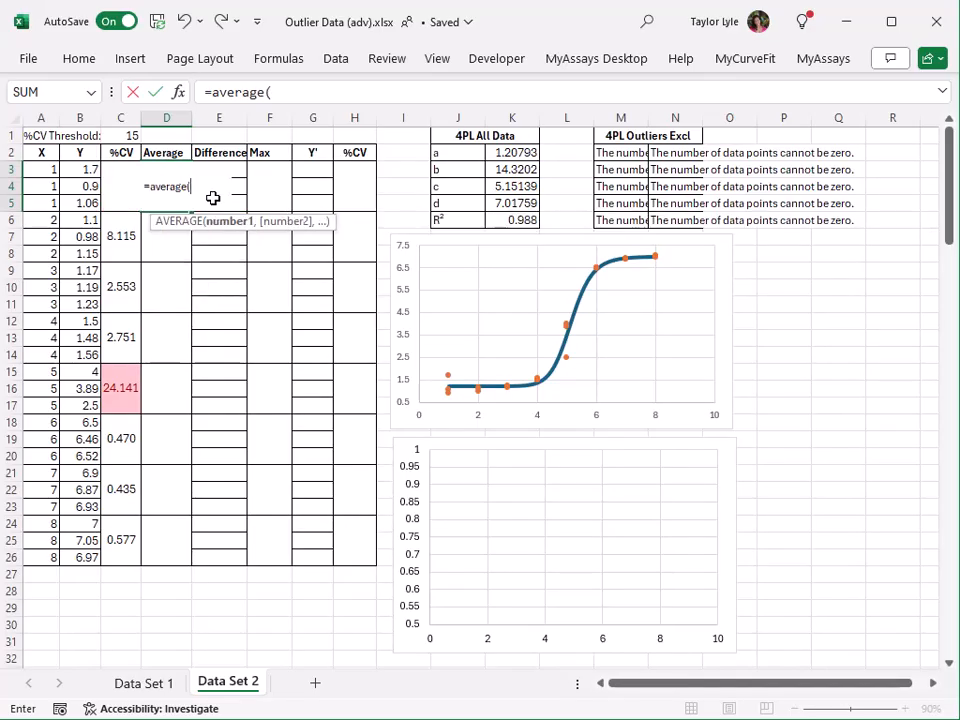
left_click_drag(85, 169, 86, 201)
key("Return")
key("Up")
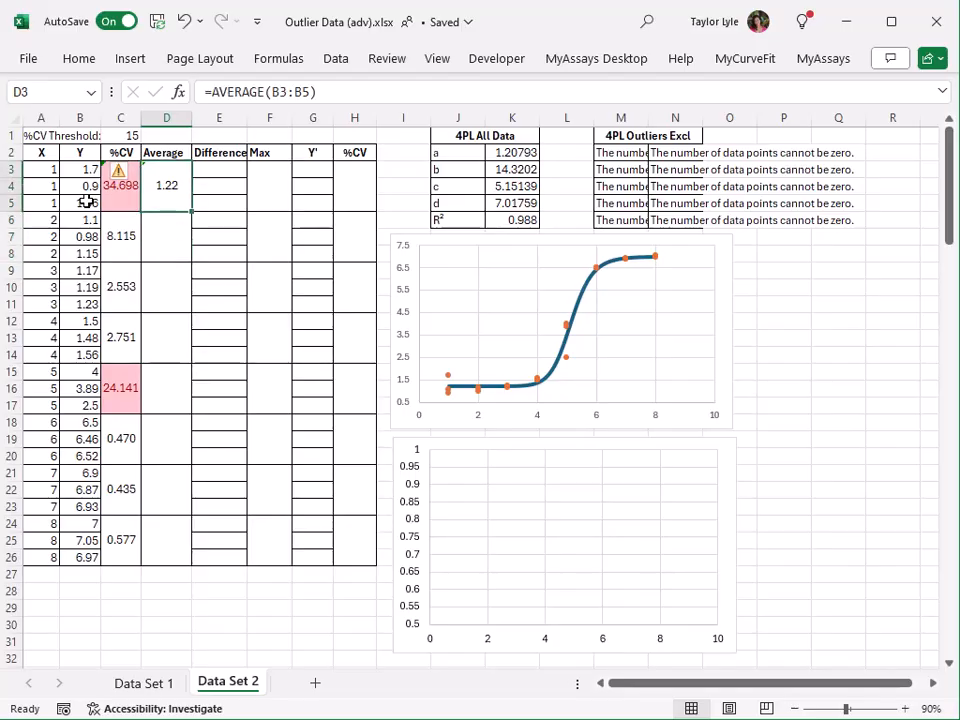
Copy the average formula from D3 to the remaining replicate groups in D6:D26.
key("ctrl+c")
left_click_drag(166, 220, 166, 557)
key("Return")
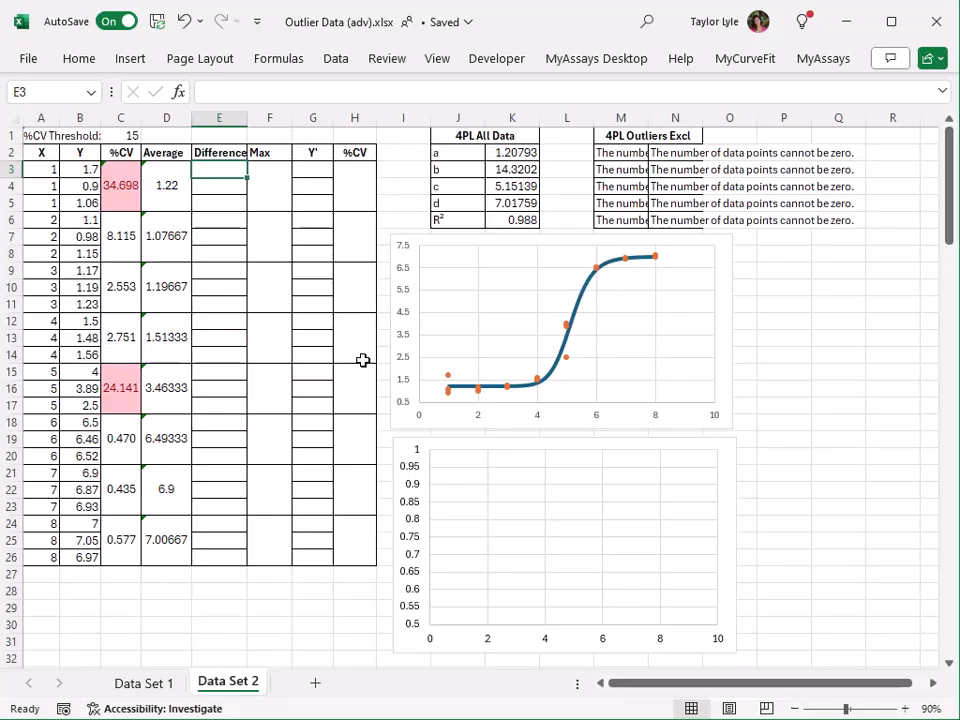
Enter =ABS(D3-B3) in E3 to get the first replicate's absolute difference from its group average.
type("=abs(")
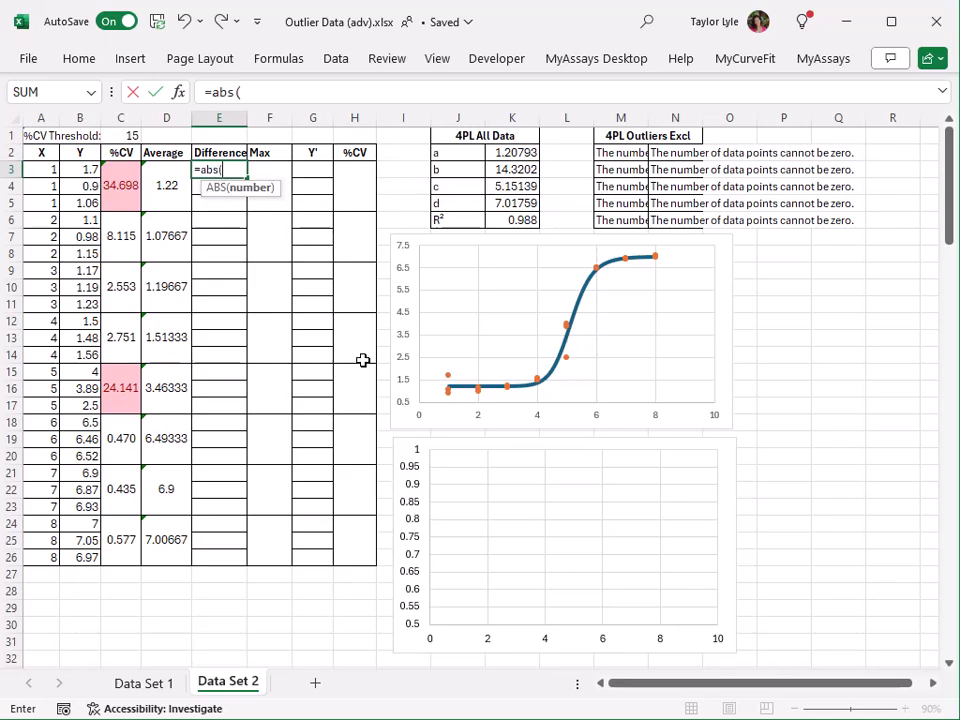
left_click(160, 185)
type("-")
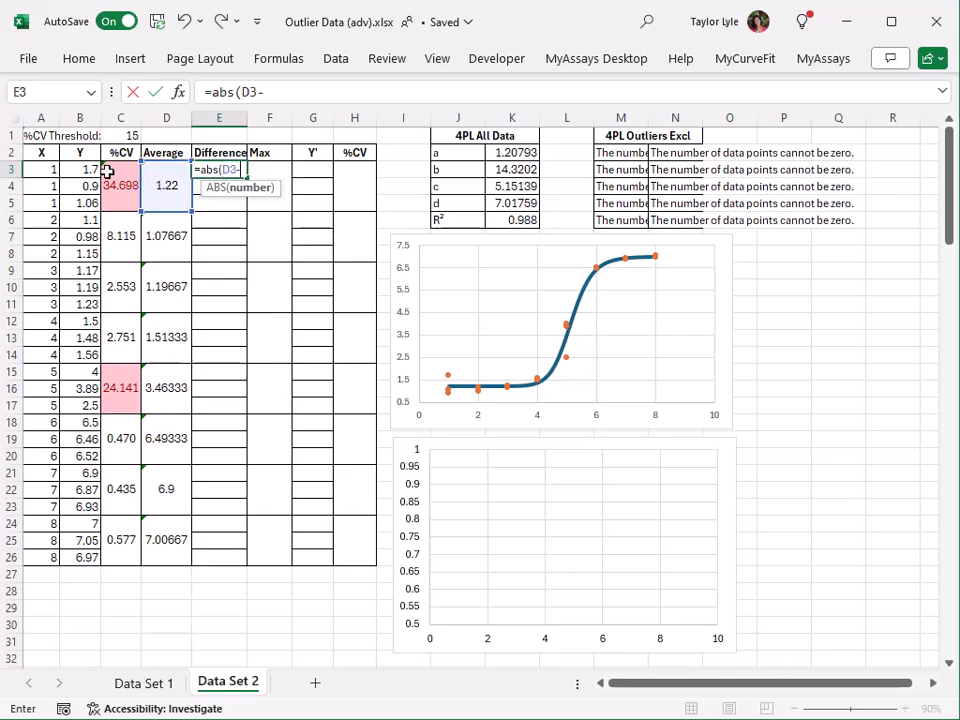
left_click(92, 169)
key("Return")
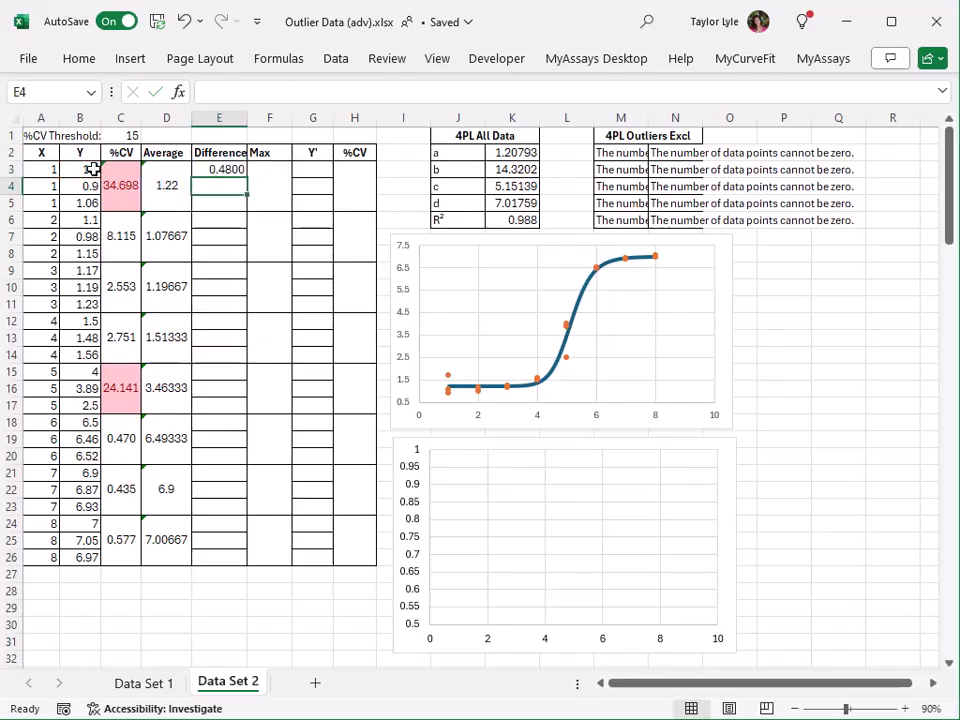
Copy the difference formula from E3 down through E26, with each row using its own replicate group's average.
left_click(226, 169)
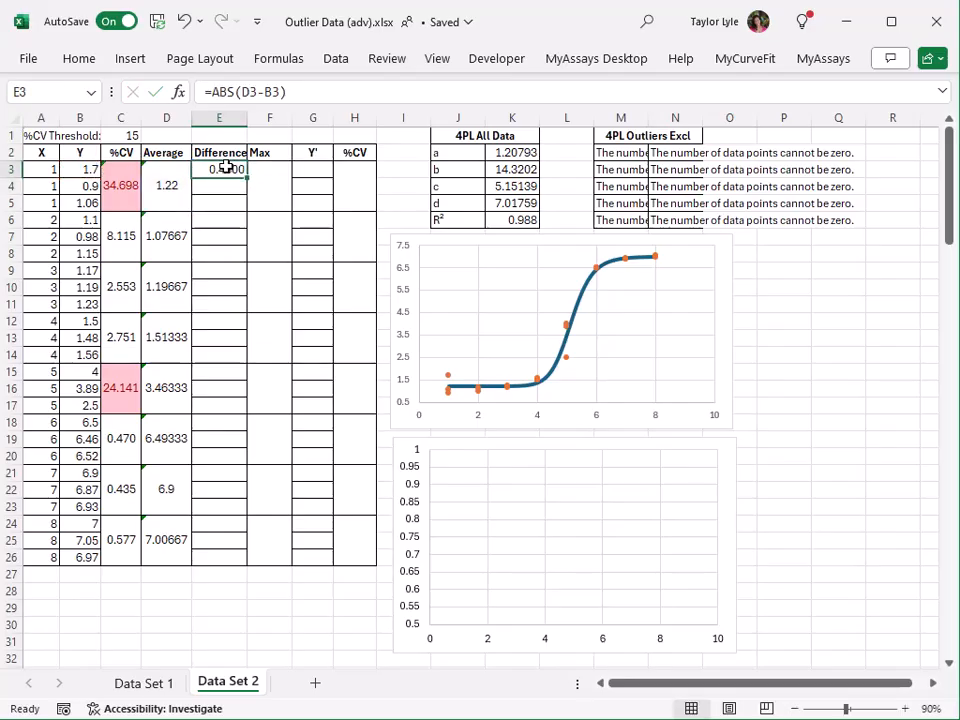
key("ctrl+c")
left_click_drag(223, 185, 226, 556)
key("Return")
Enter =MAX(E3:E5) in F3 to get the largest difference in the first replicate group.
left_click(272, 186)
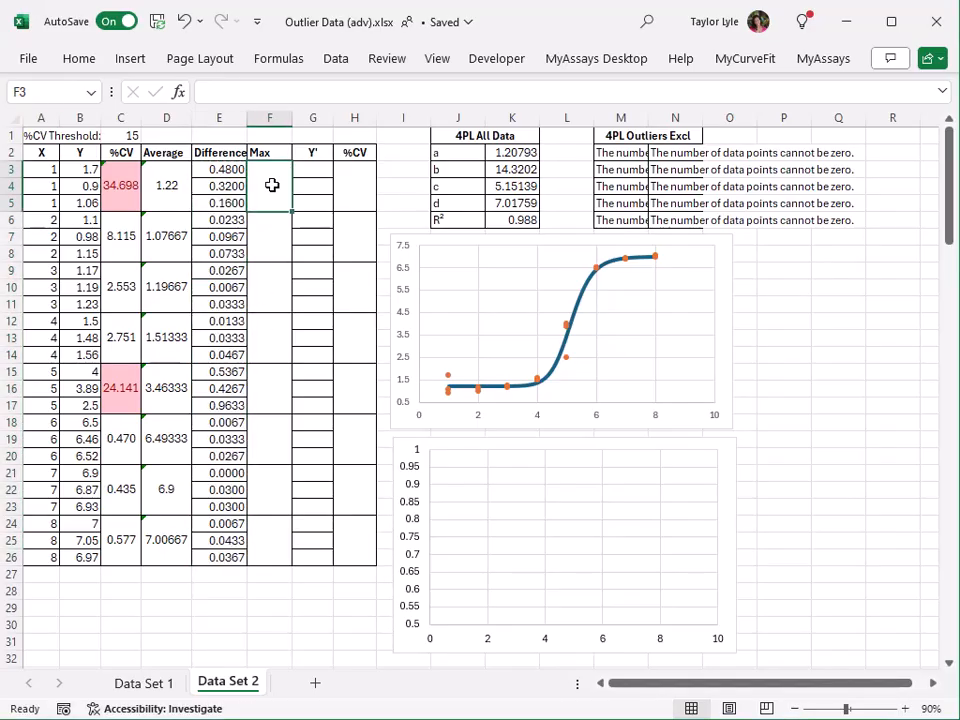
type("=max(")
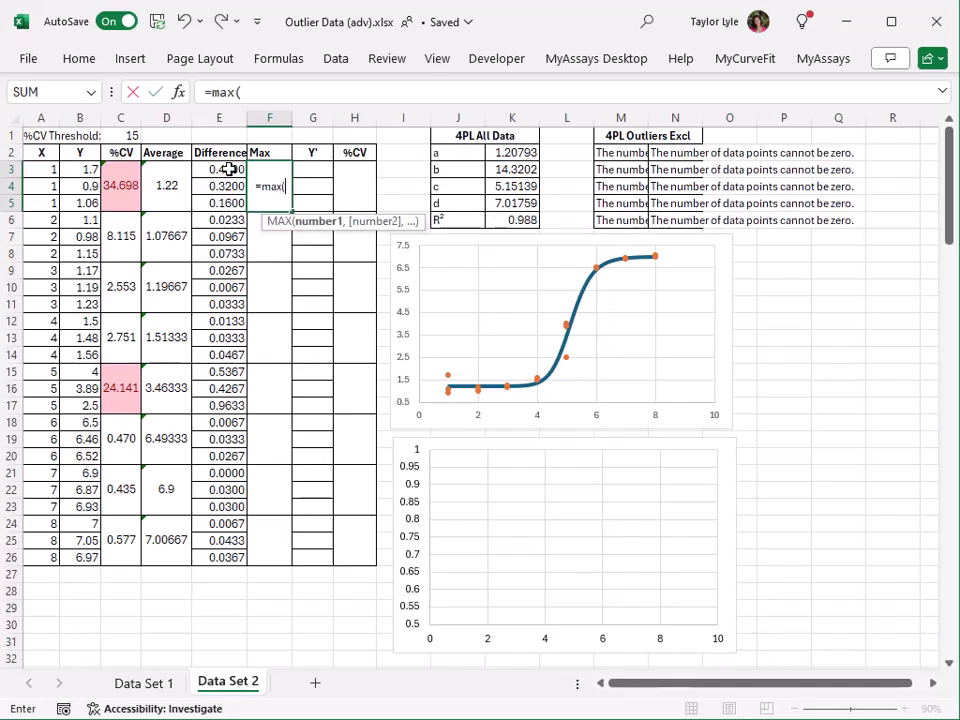
left_click_drag(210, 166, 221, 205)
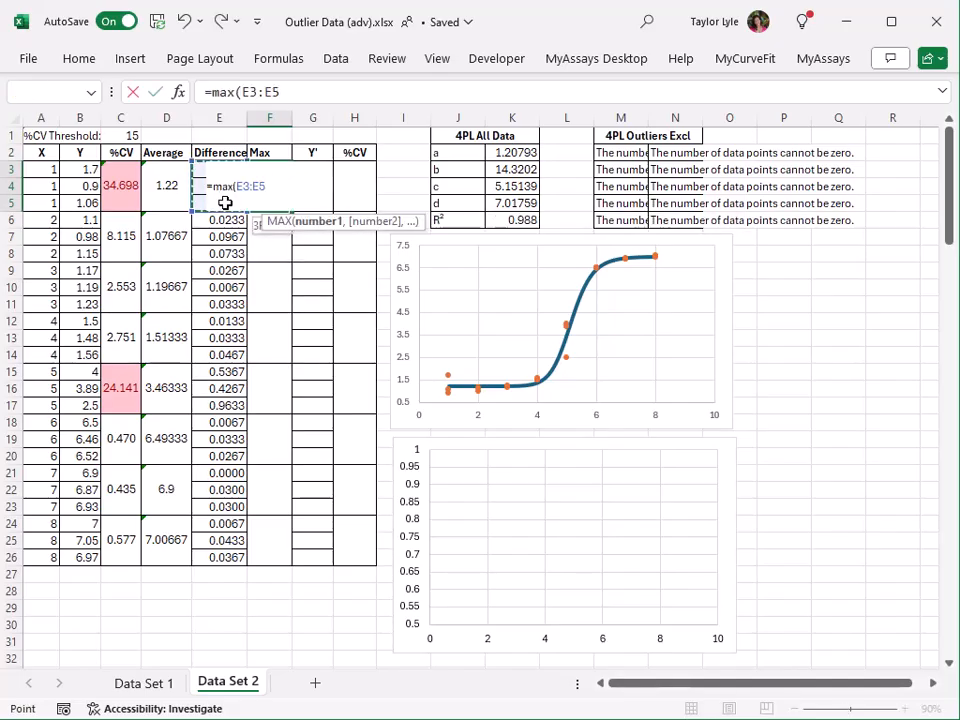
type(")")
key("Return")
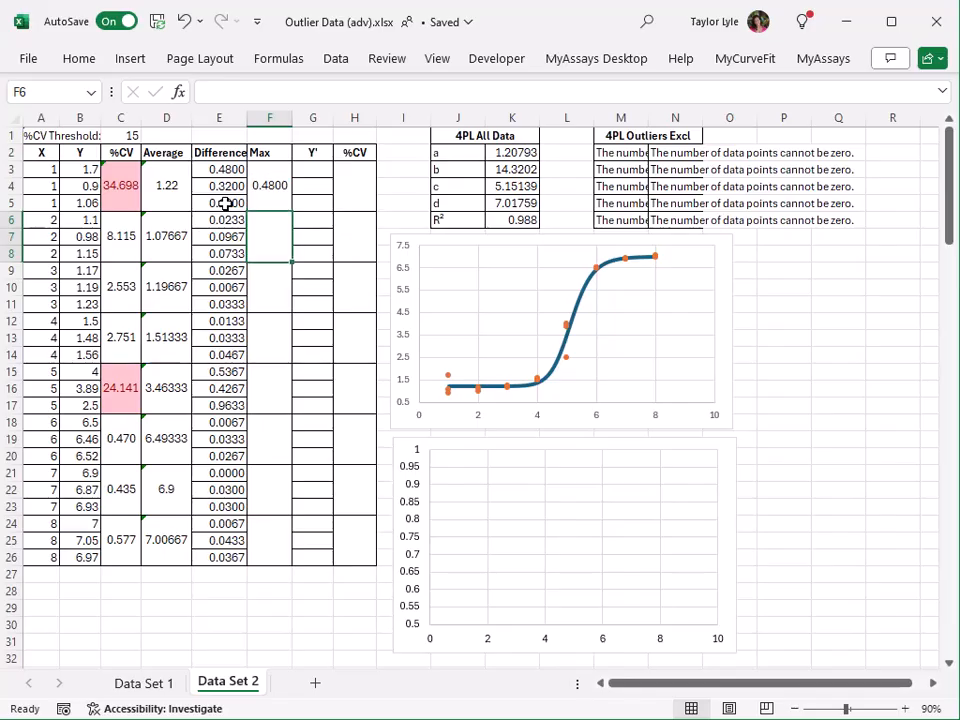
Copy the maximum formula from F3 to the remaining replicate groups in F6:F26.
key("Up")
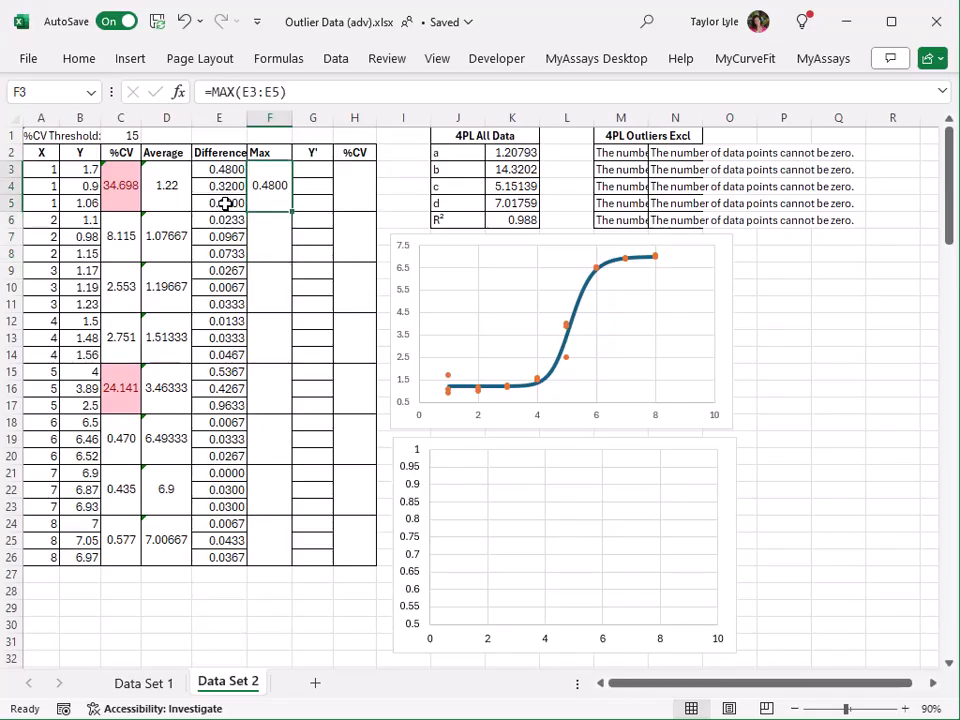
key("ctrl+c")
left_click_drag(269, 220, 269, 557)
key("ctrl+v")
Enter =IF(C3>$C$1,IF(F3=E3,"",B3),B3) in G3 to blank the furthest replicate when the group's %CV exceeds the threshold.
left_click(317, 171)
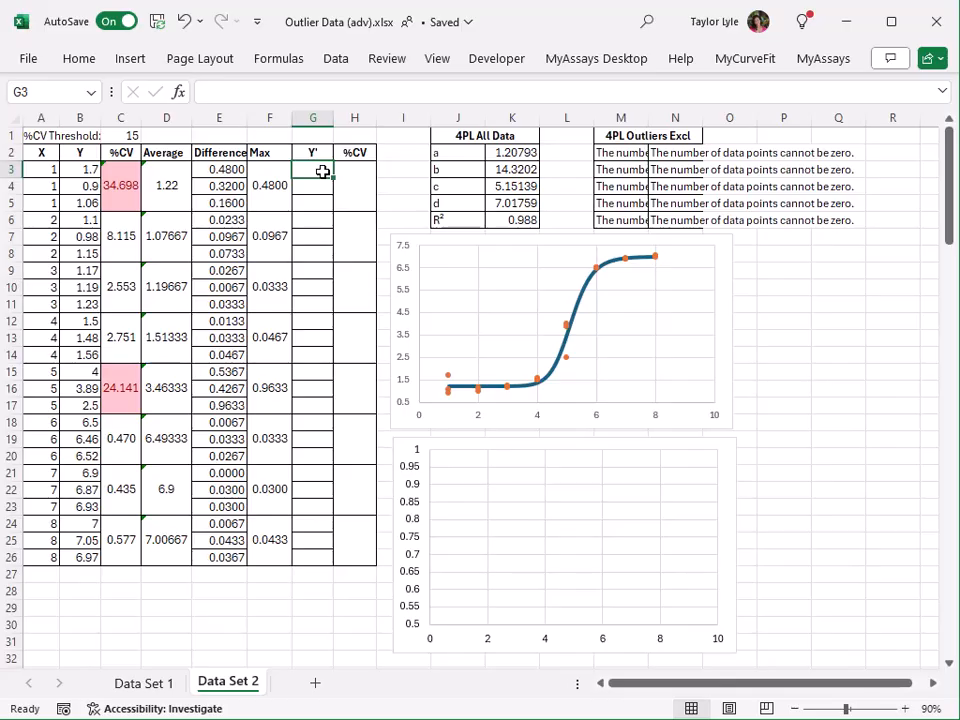
type("=if(")
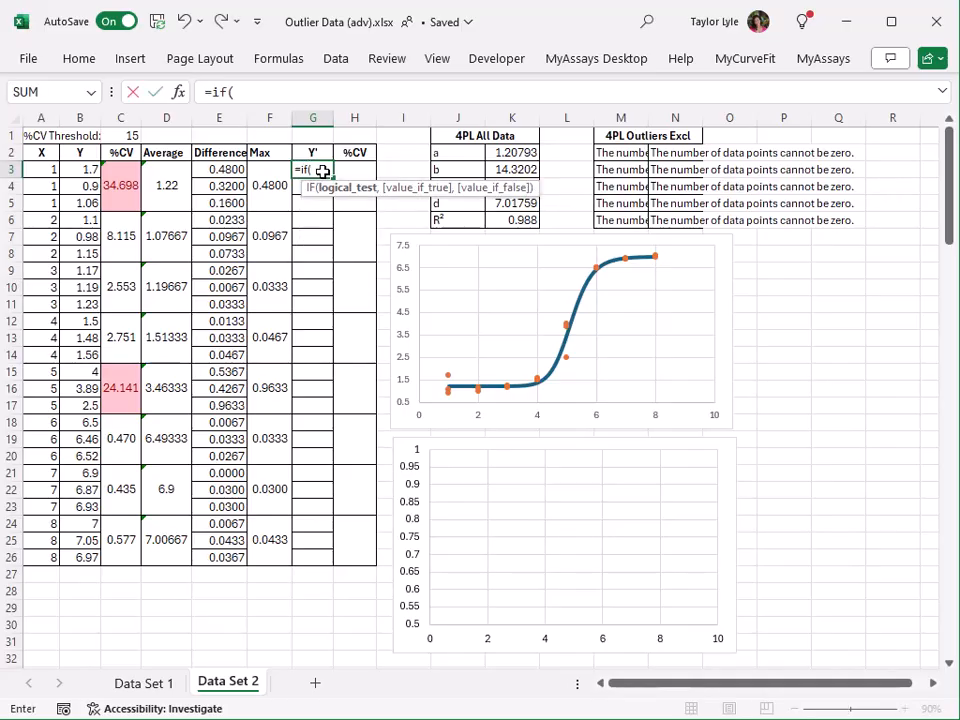
left_click(127, 180)
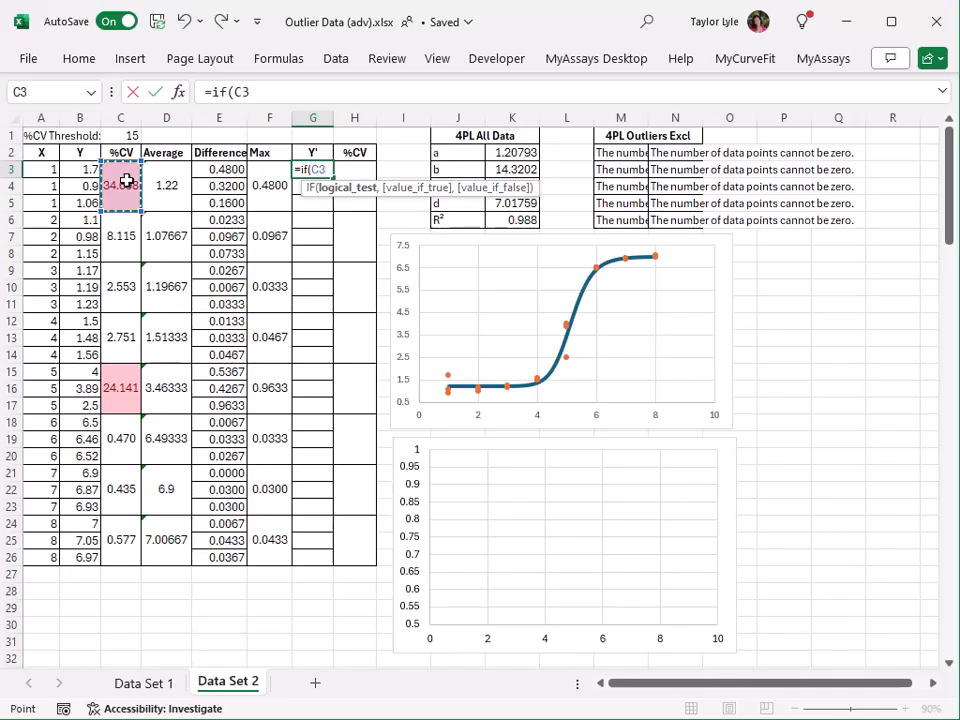
type(">")
left_click(129, 132)
key("F4")
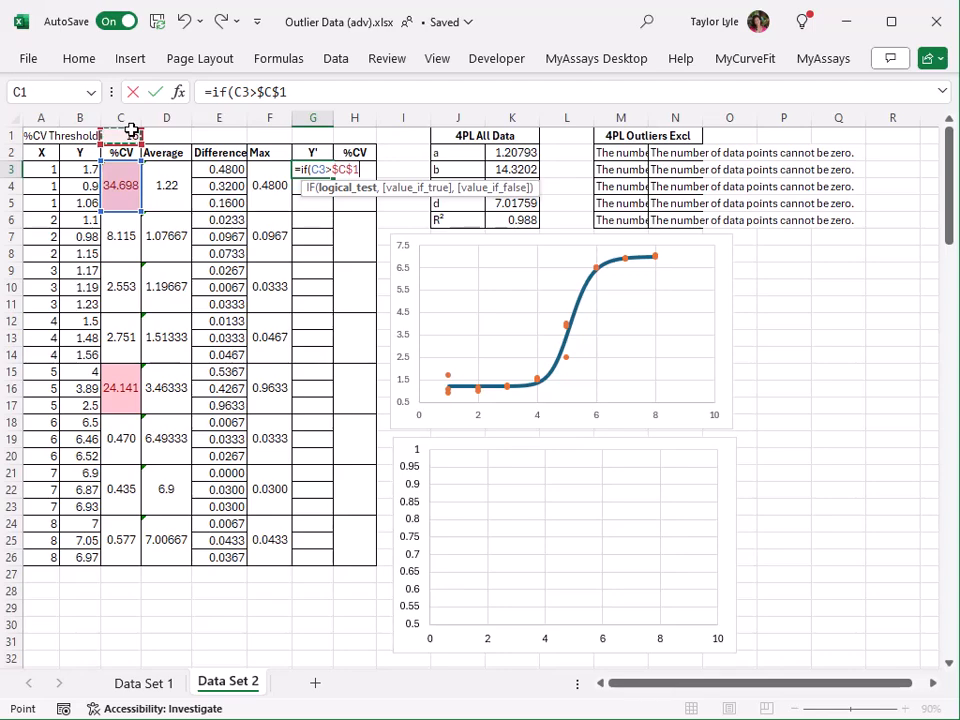
type(",if(")
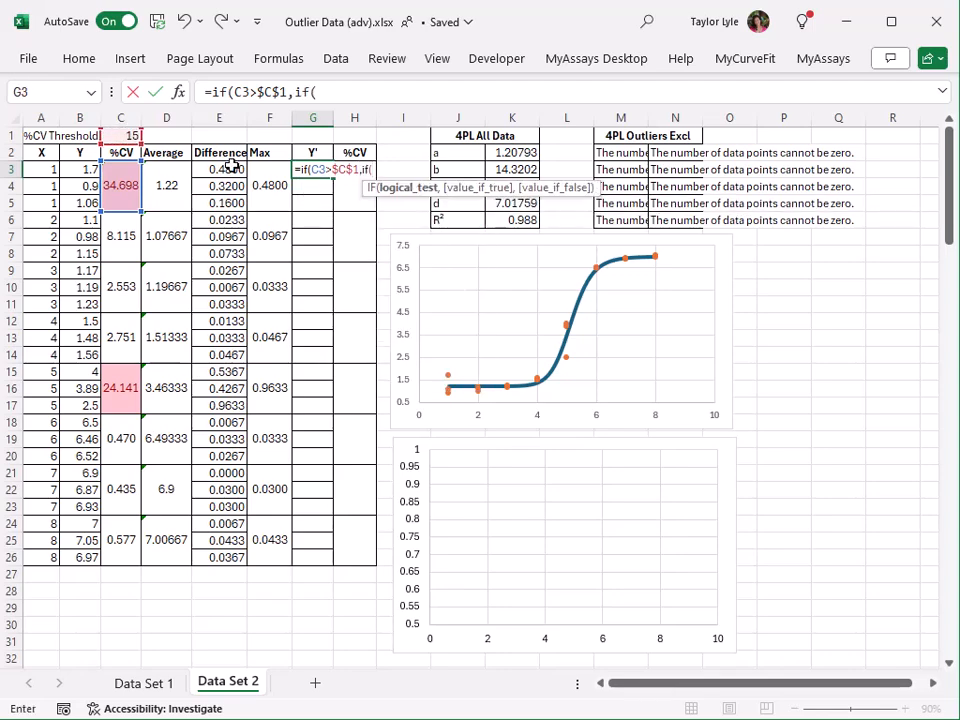
left_click(269, 182)
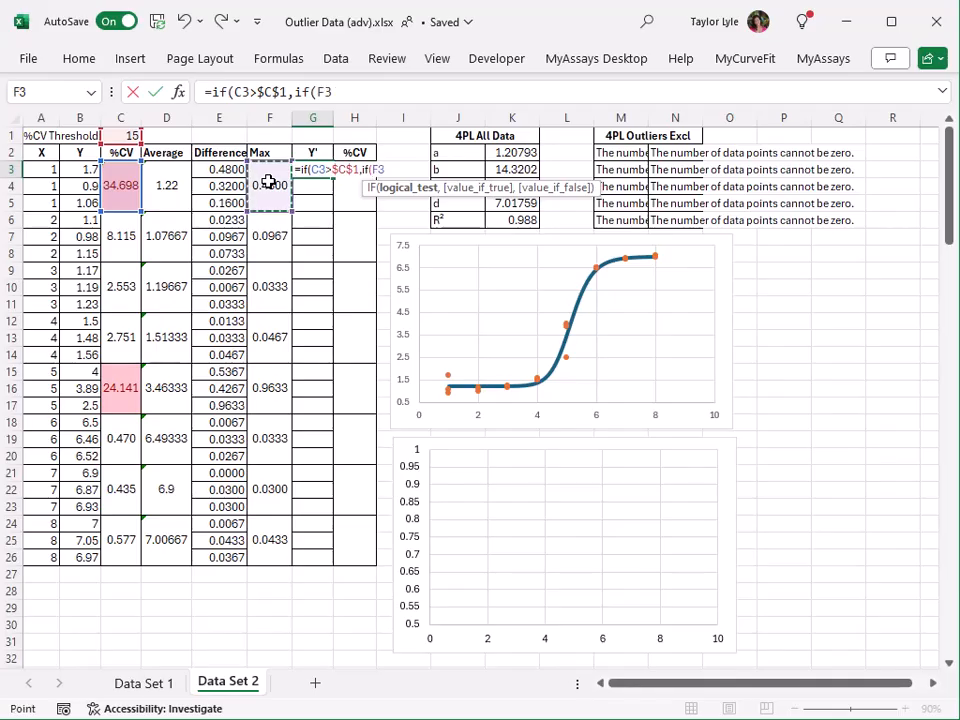
type("=")
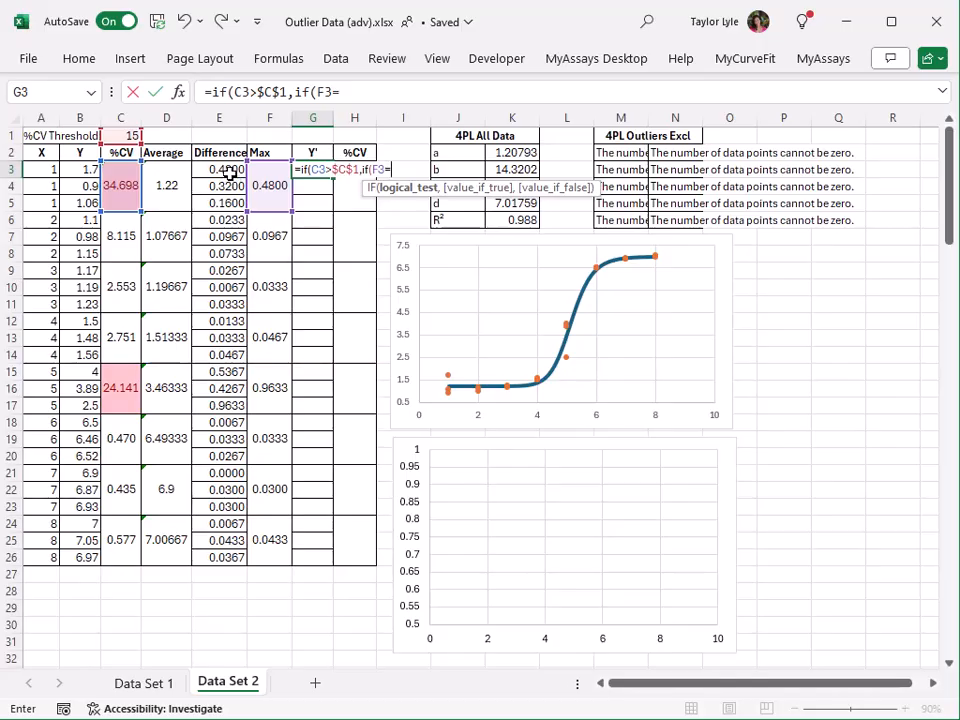
left_click(229, 172)
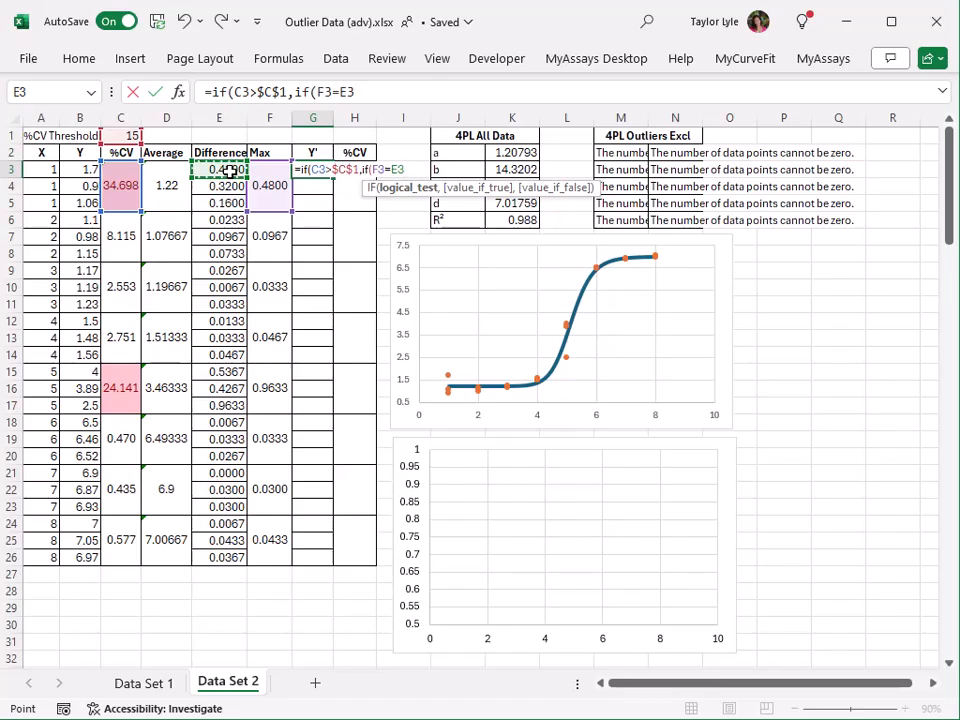
type(",\"\"")
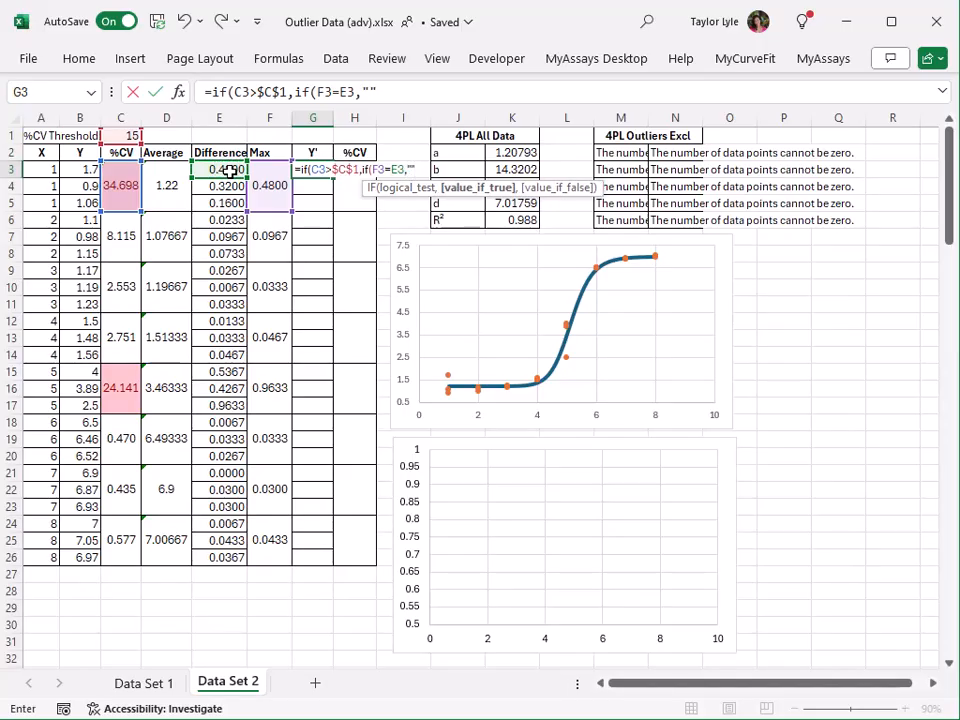
type(",")
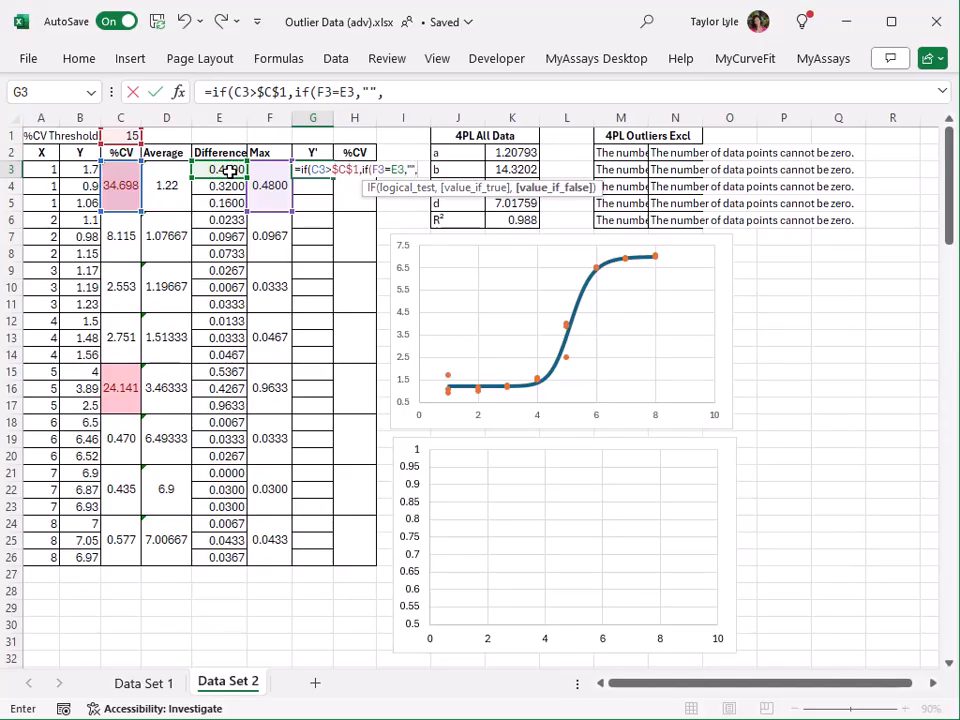
left_click(78, 168)
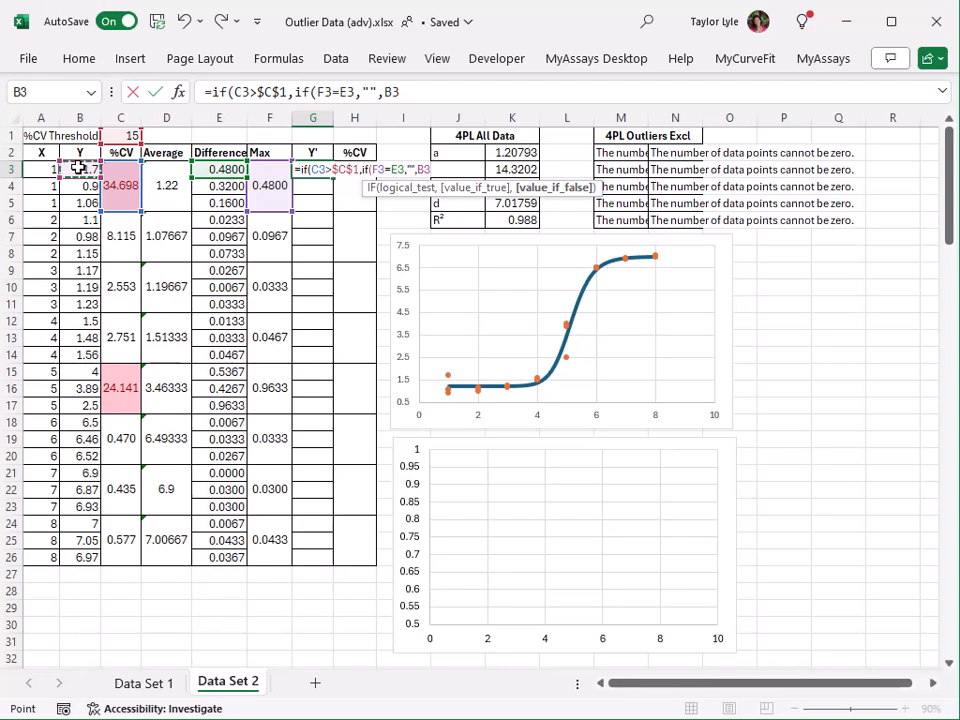
type(")")
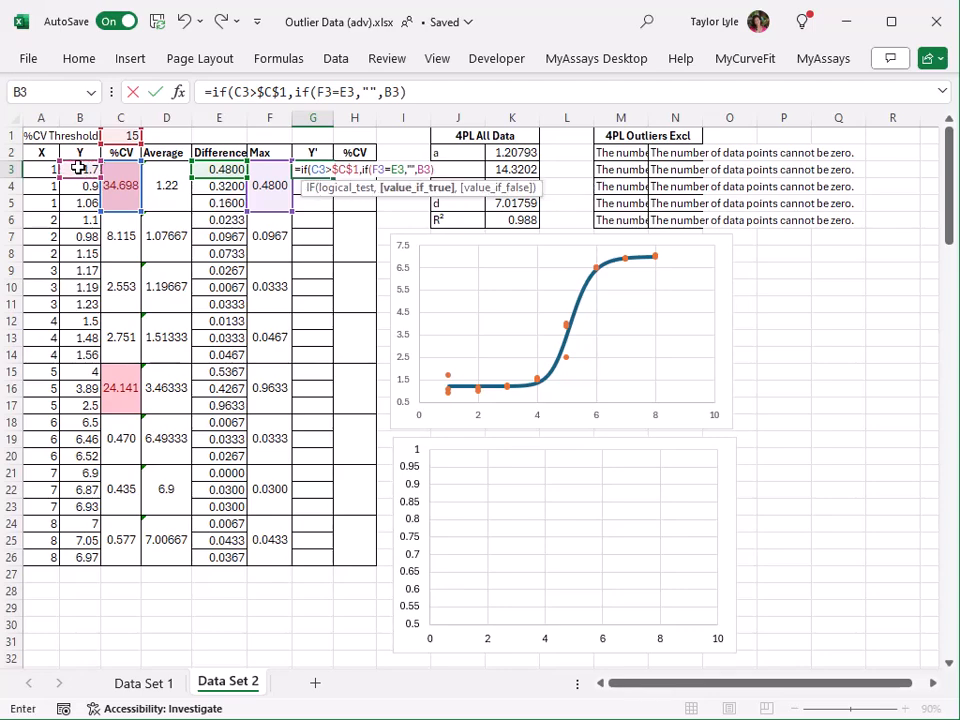
type(",")
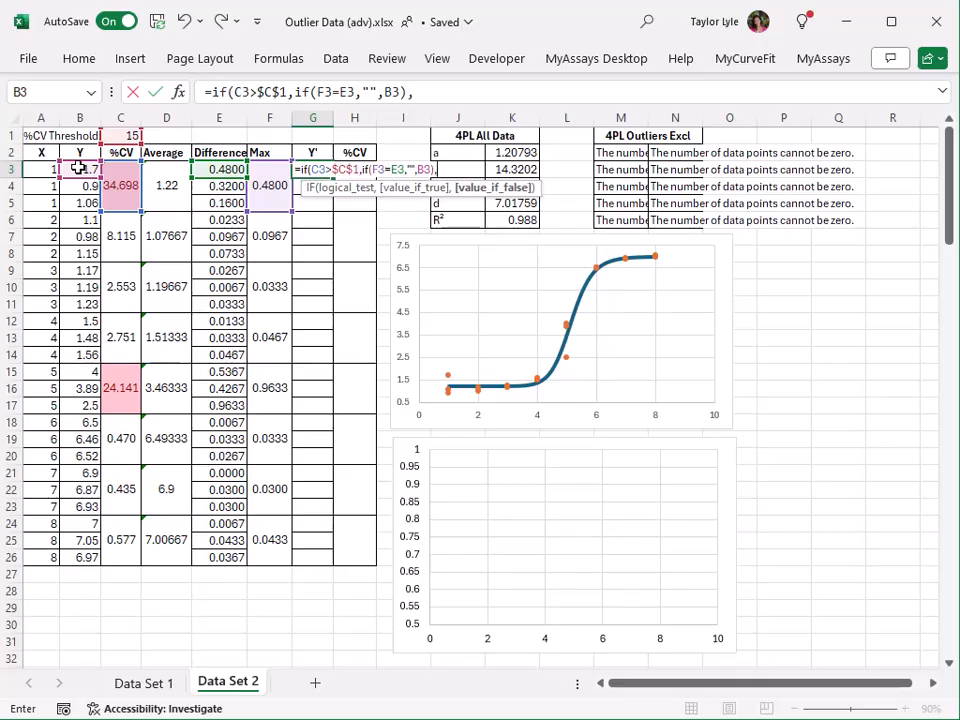
left_click(70, 168)
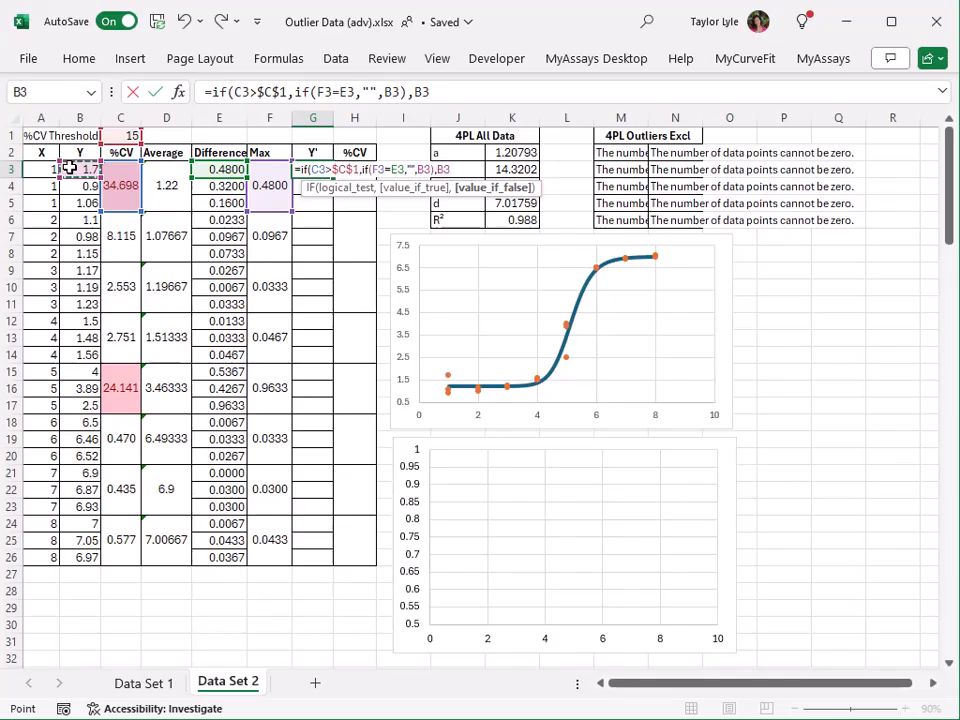
type(")")
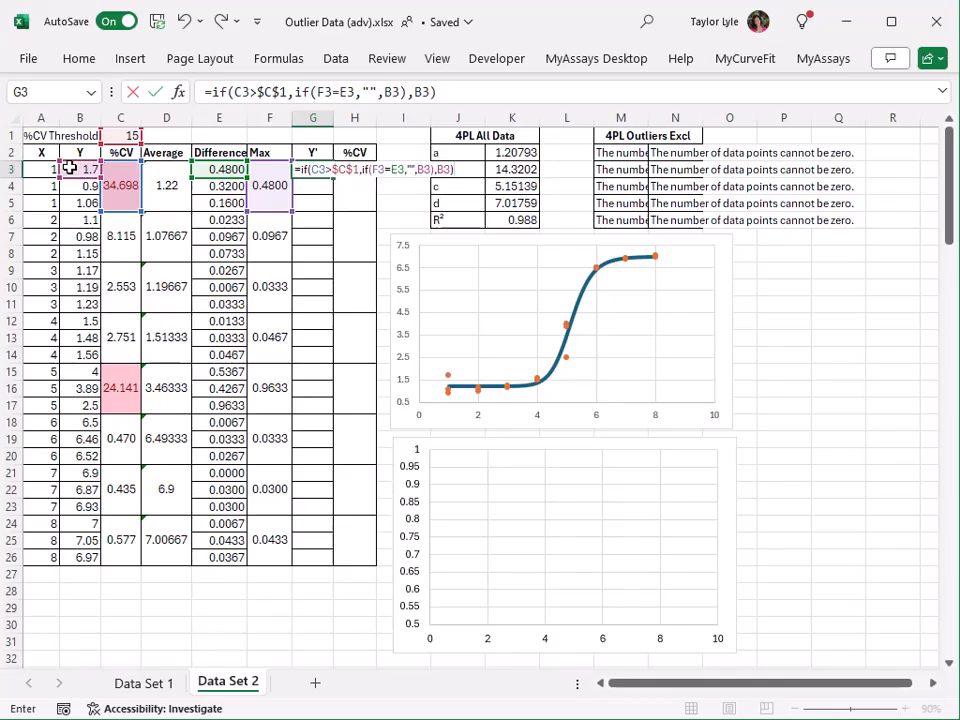
key("Return")
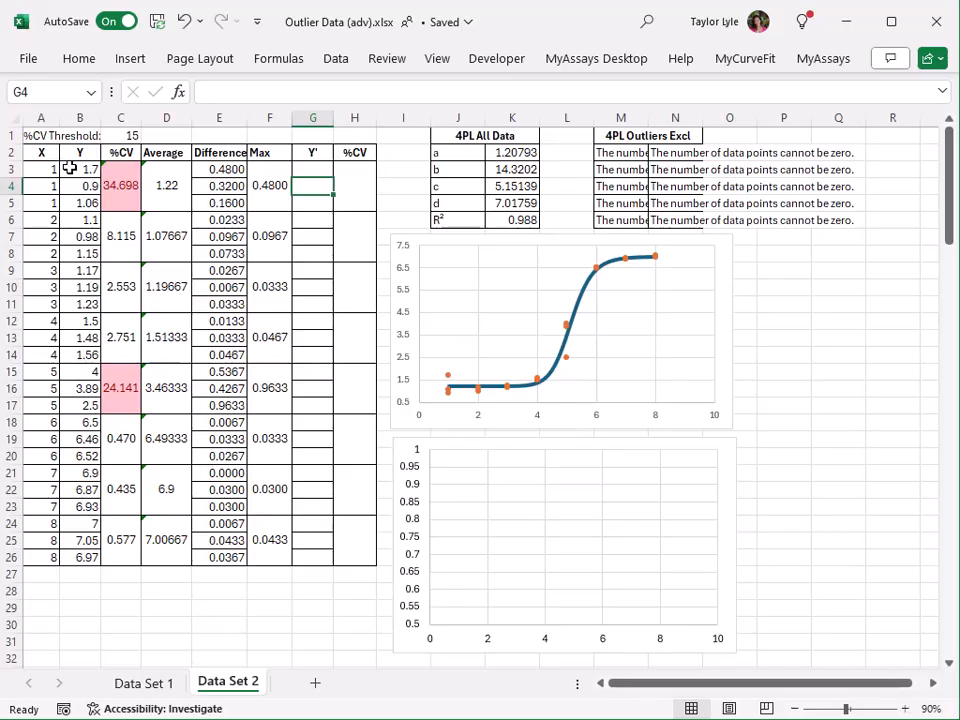
Copy the Y' formula from G3 down through G26, with each row using its own replicate group's %CV and maximum difference.
key("Up")
key("ctrl+c")
left_click_drag(315, 193, 313, 557)
key("ctrl+v")
key("Escape")
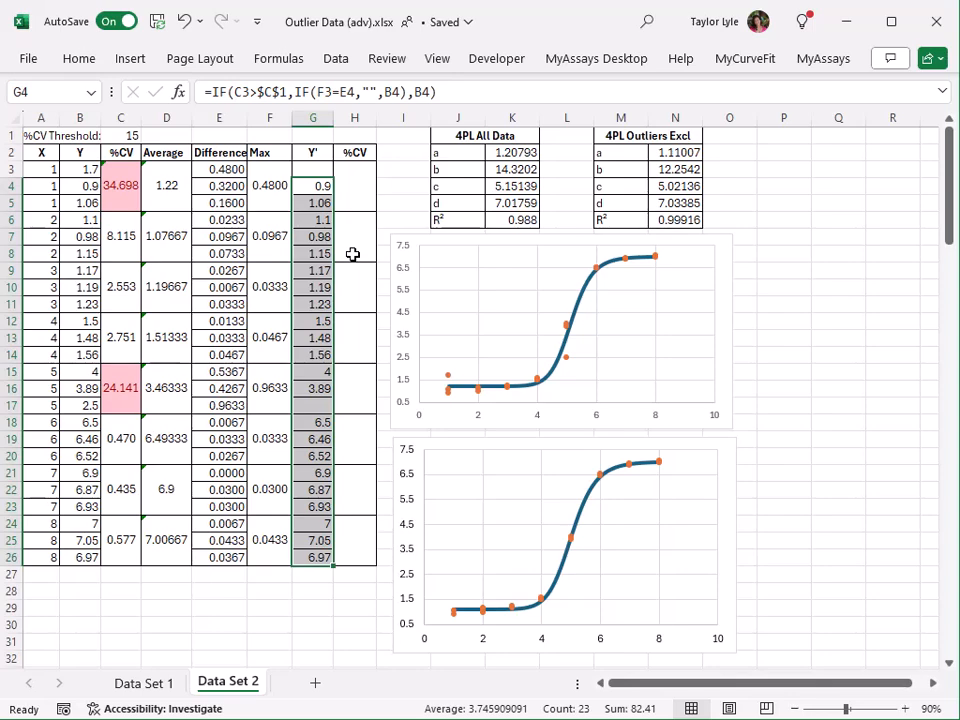
Enter =STDEV(G3:G5)/AVERAGE(G3:G5)*100 in H3 to compute the first group's %CV from its Y' values.
left_click(354, 189)
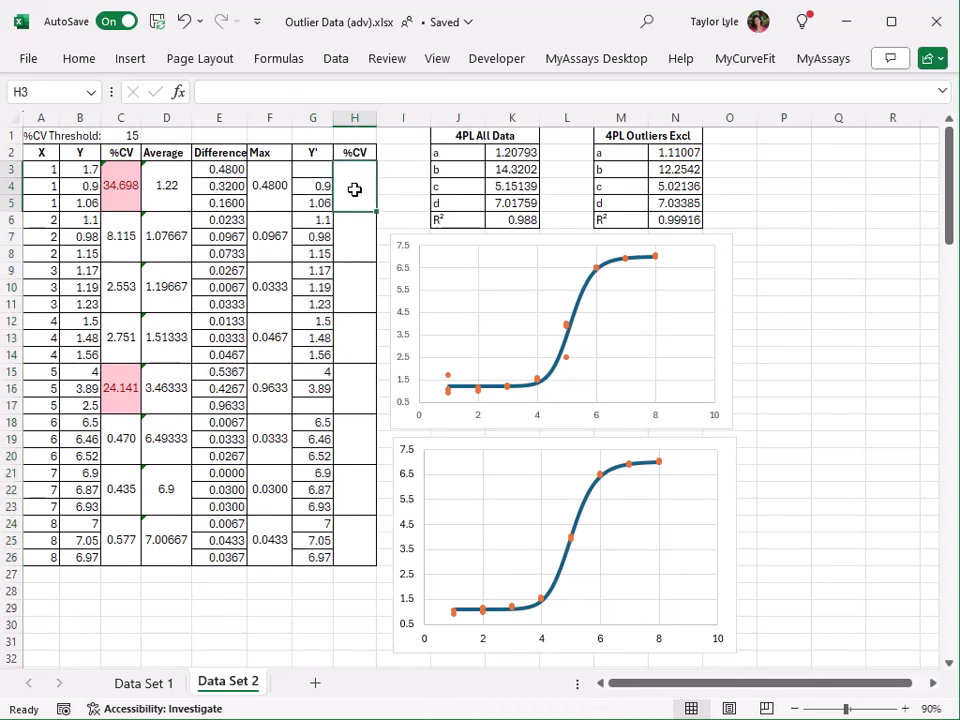
type("=")
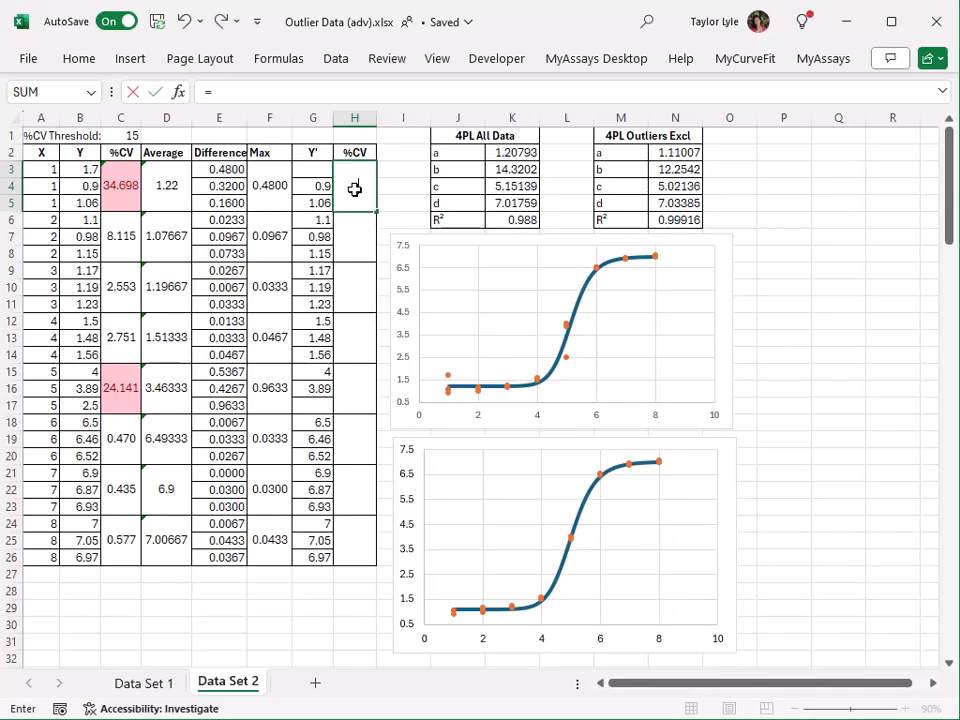
type("stdev(")
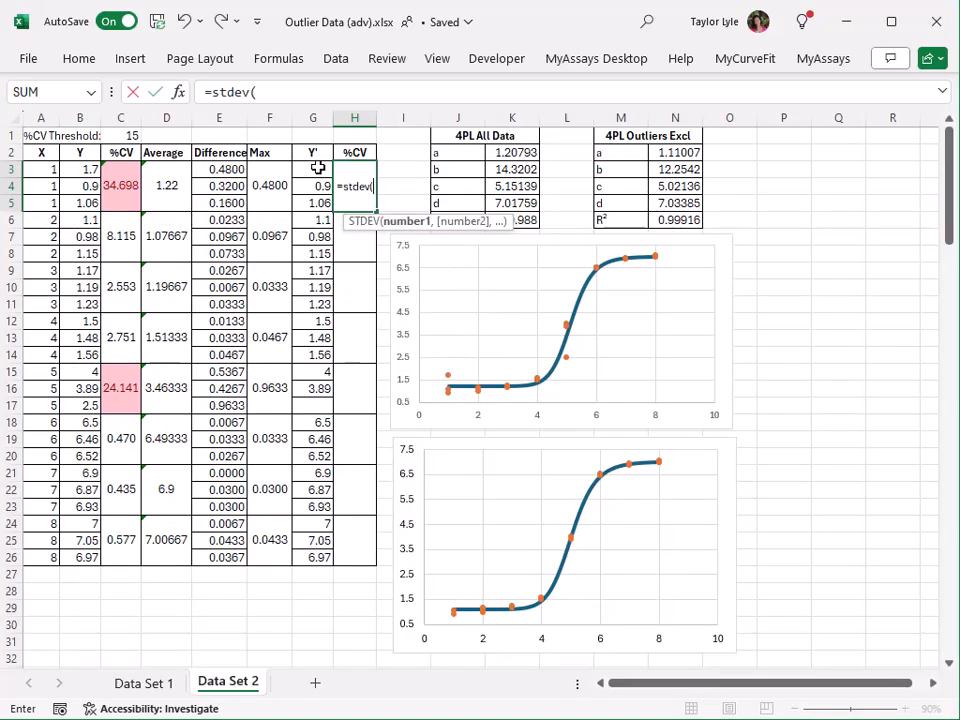
left_click_drag(317, 168, 318, 200)
type(")/")
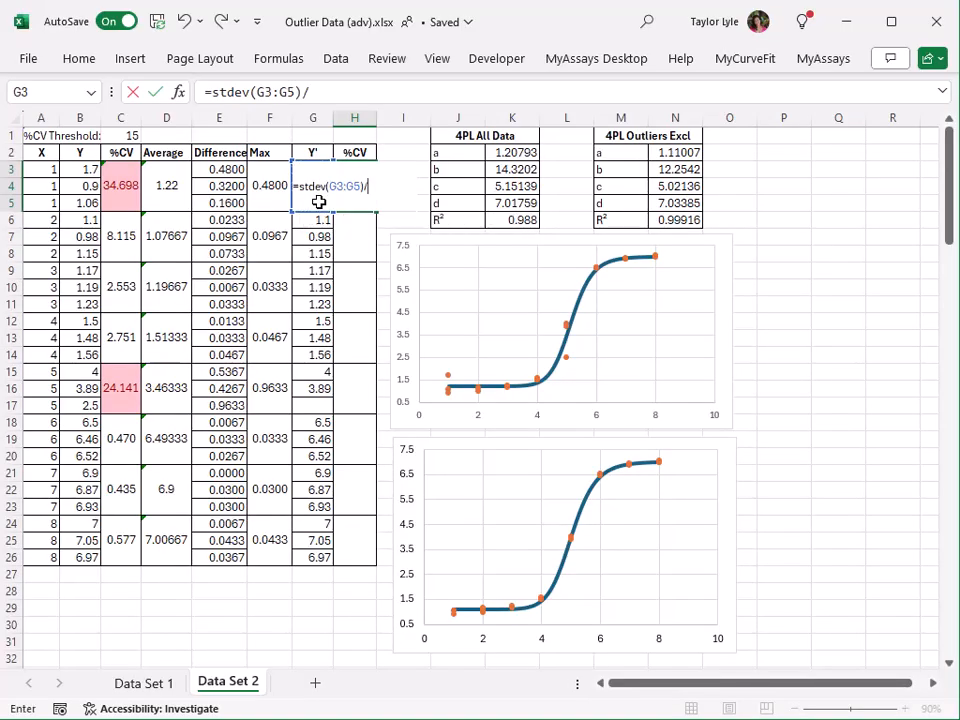
type("average(G")
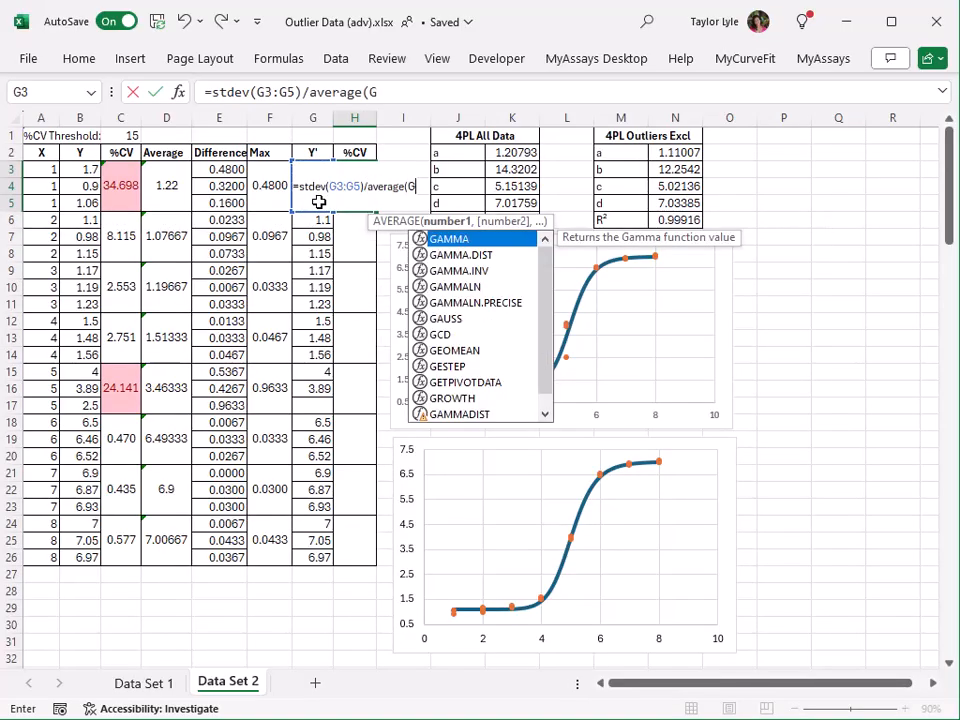
type("3:G5)*100")
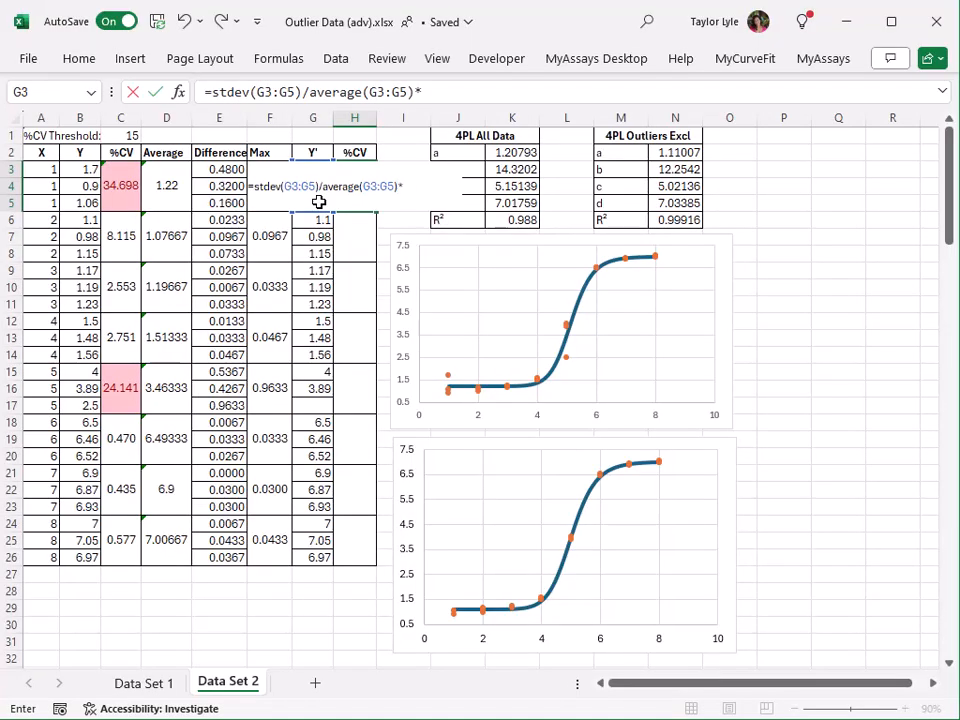
key("Return")
Copy the Y' %CV formula from H3 to the remaining replicate groups in H6:H26.
key("Up")
key("ctrl+c")
key("Down")
key("shift+Down")
key("shift+Down")
key("shift+Down")
key("shift+Down")
key("shift+Down")
key("shift+Down")
key("ctrl+v")
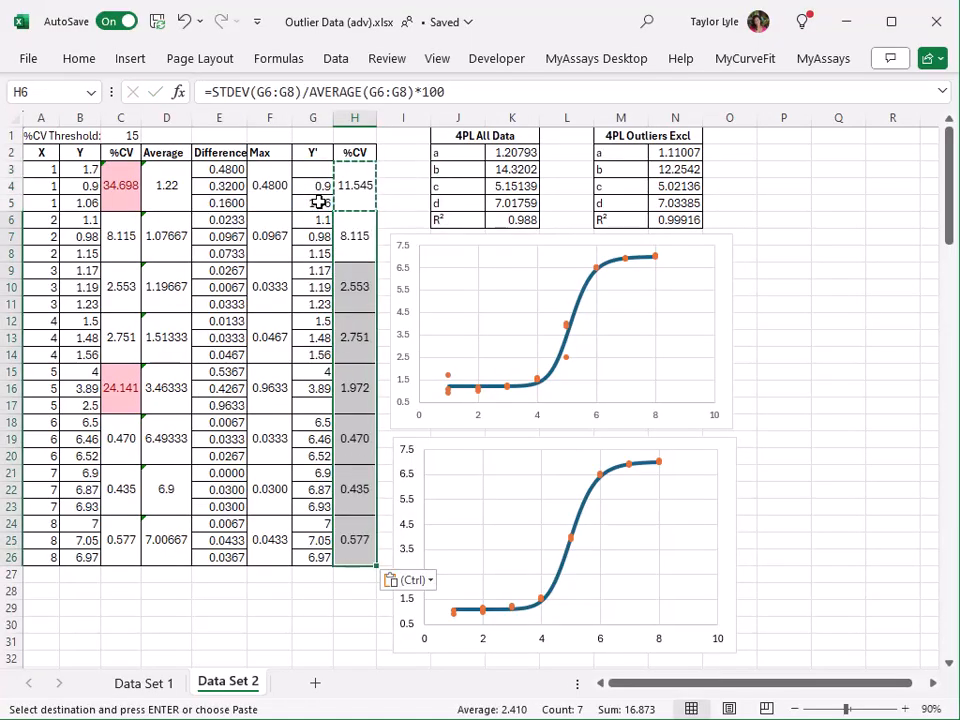
left_click(403, 184)
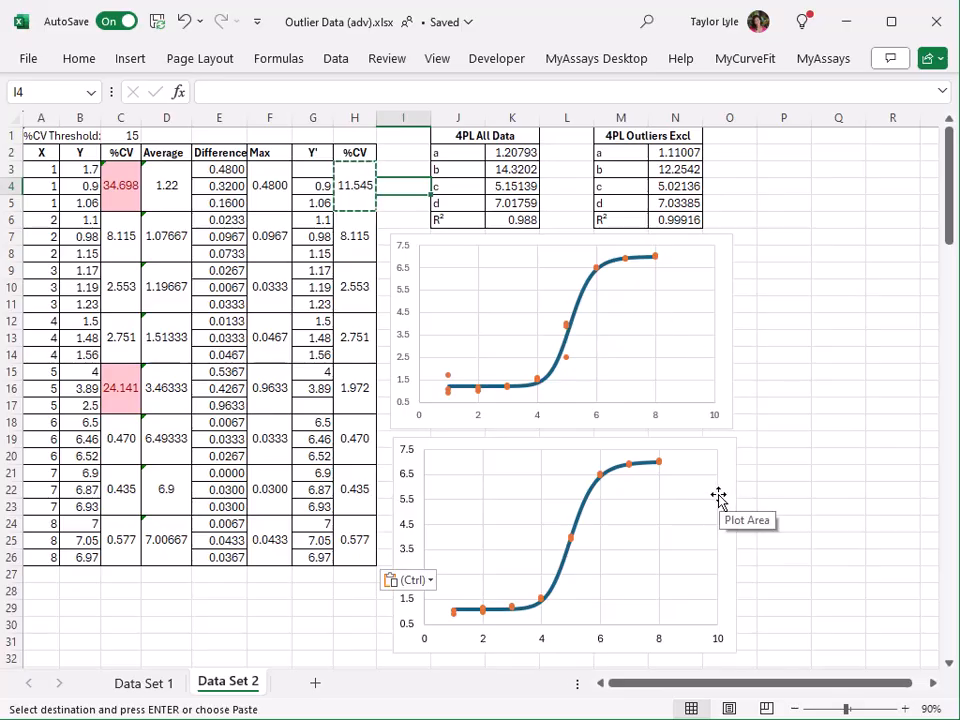
key("Escape")
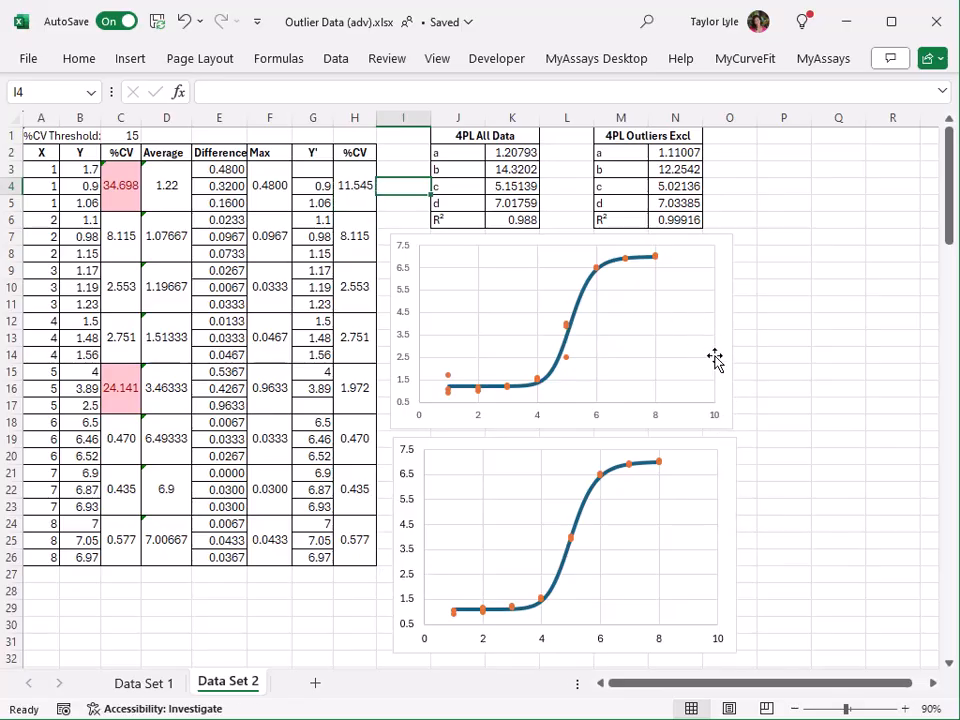